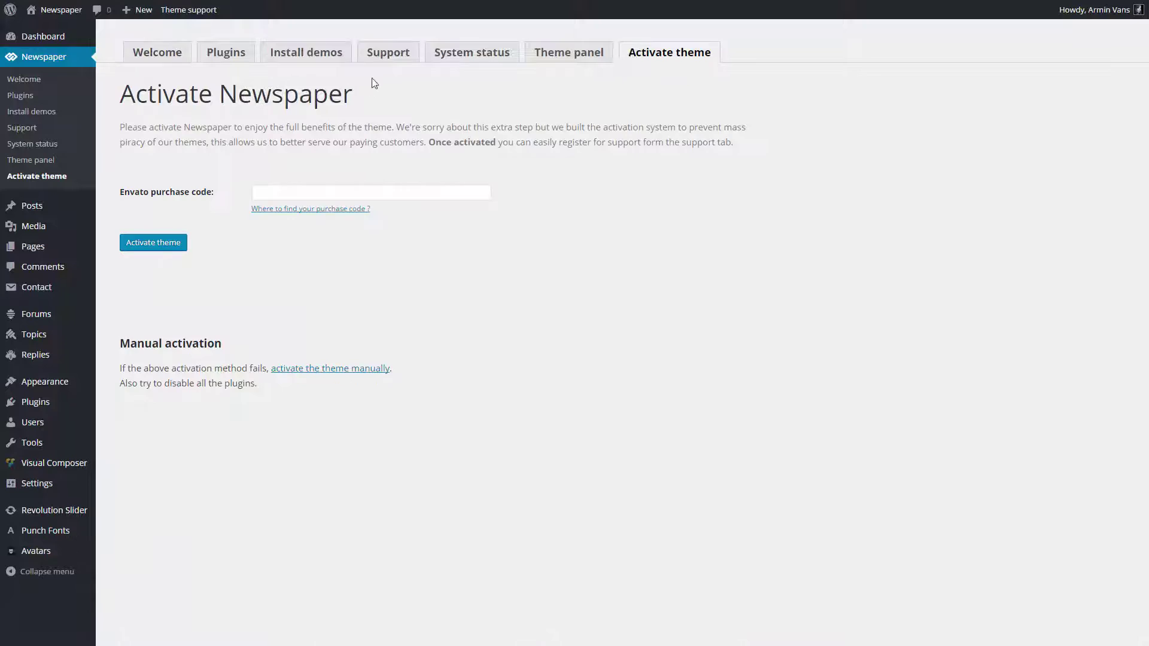
- Switch to the Welcome tab in the Newspaper theme admin menu
left_click(376, 59)
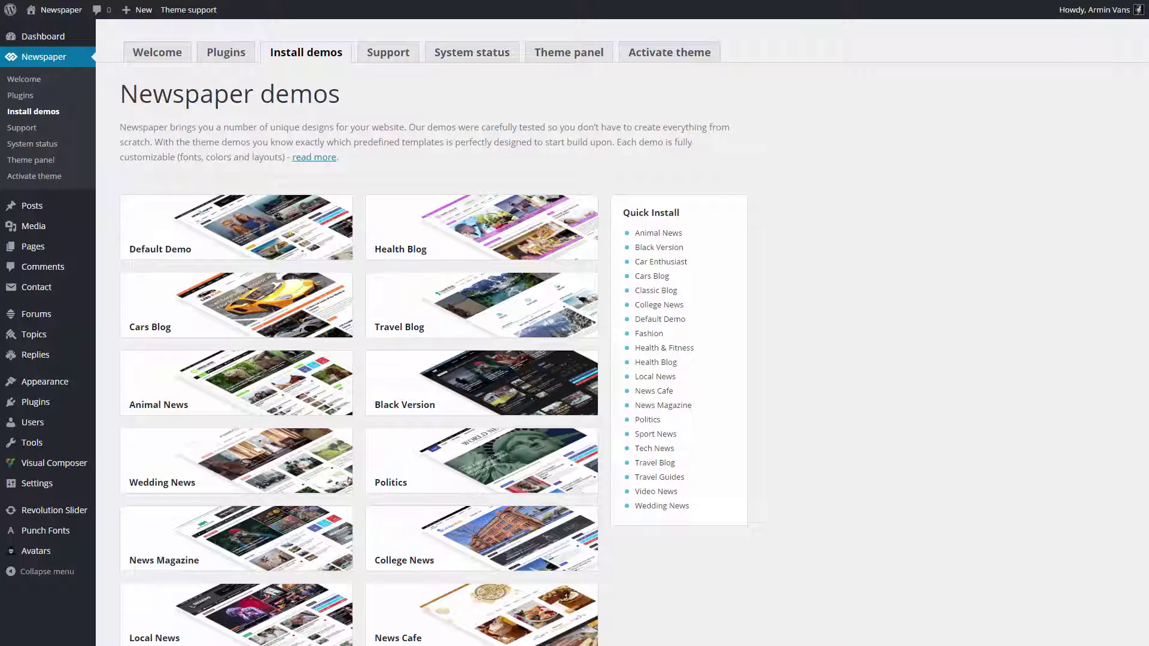
- Uninstall the News Cafe demo from the Install demos list and confirm the removal
scroll(418, 332, "down", 5)
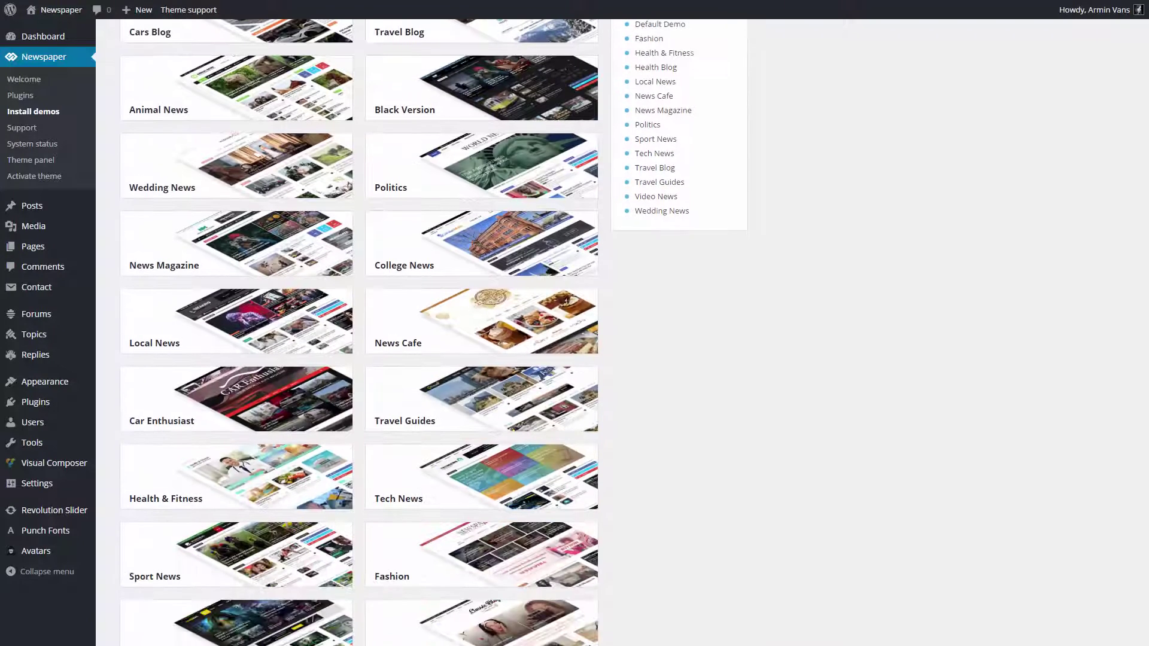
scroll(419, 332, "up", 5)
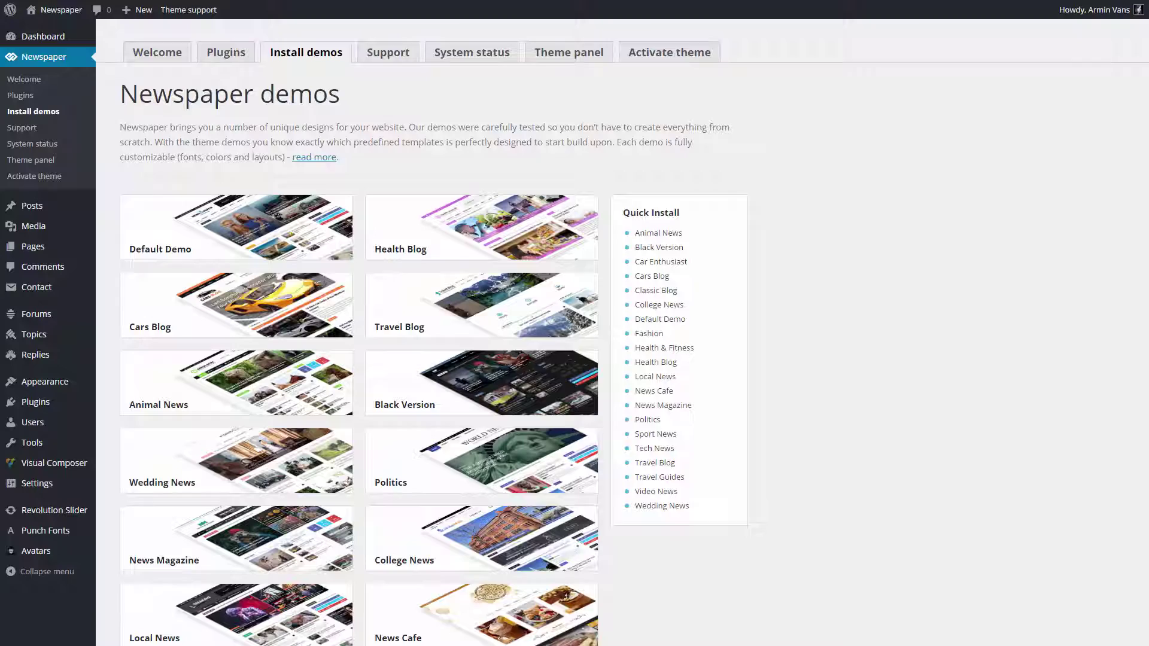
scroll(395, 354, "down", 5)
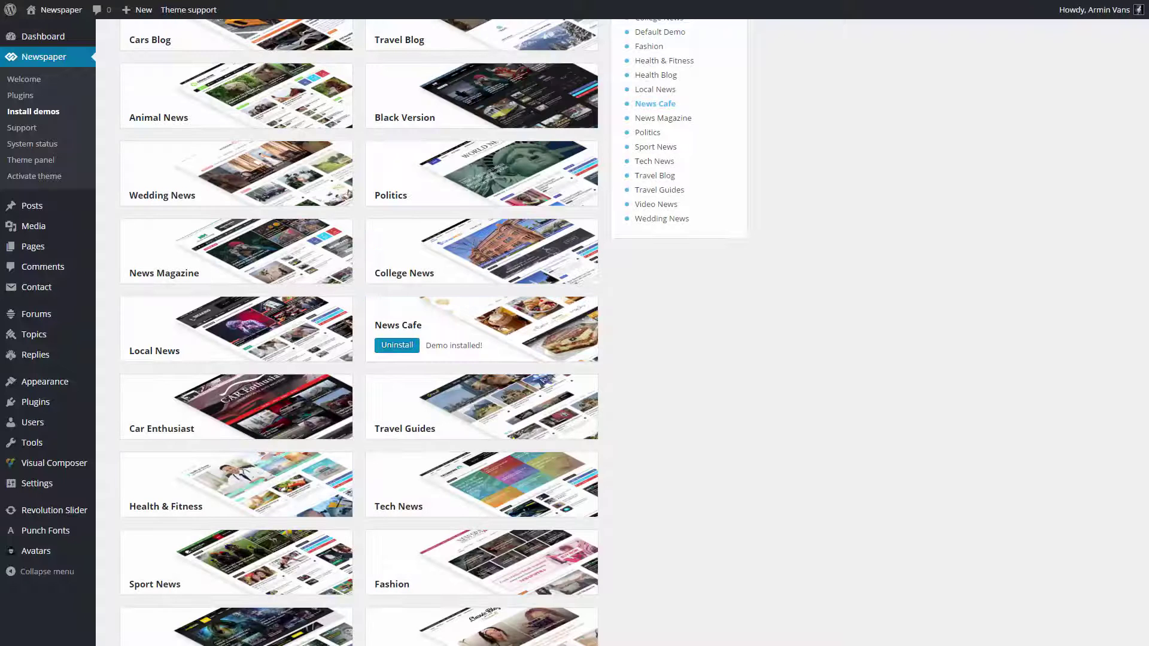
scroll(395, 341, "down", 1)
left_click(396, 338)
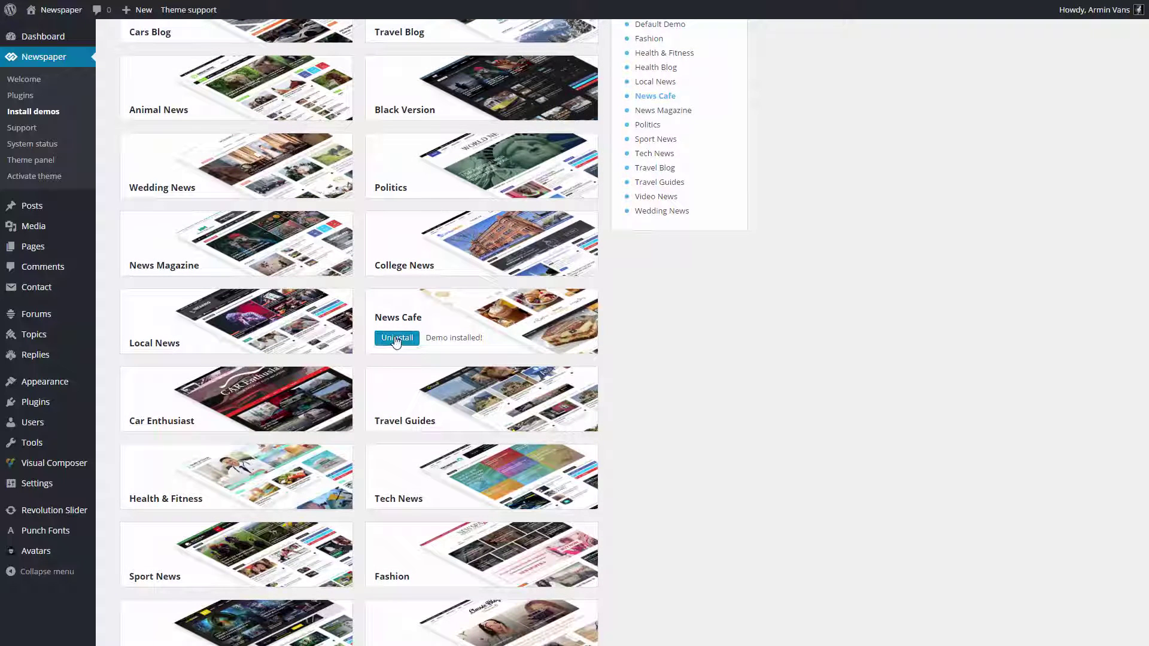
left_click(621, 111)
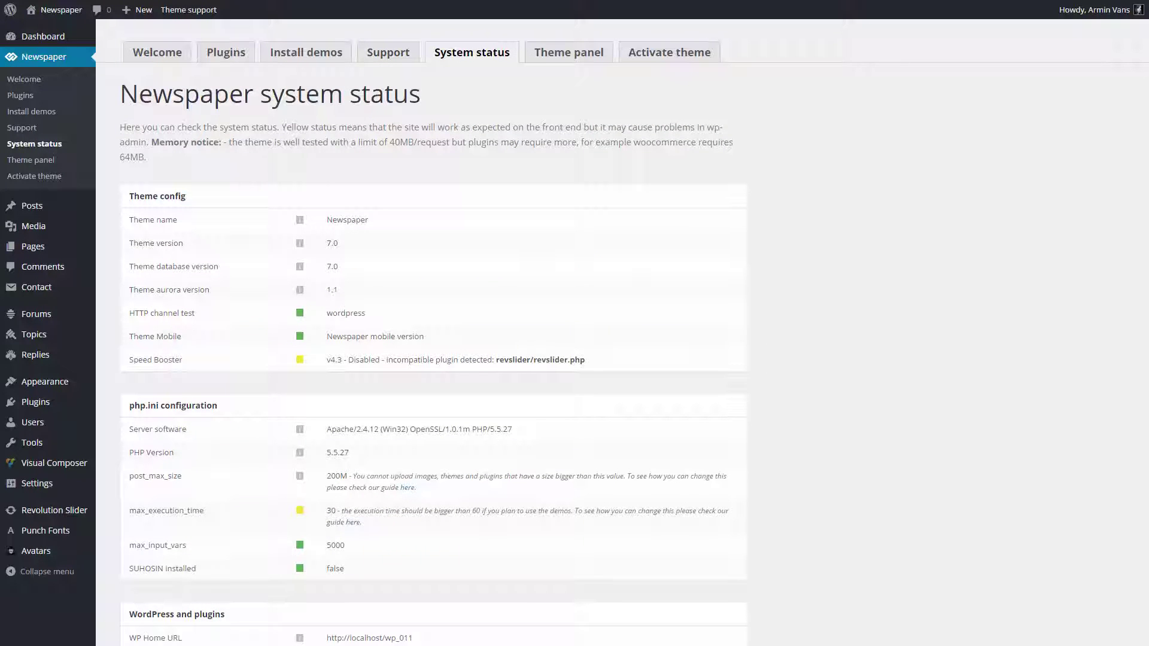
scroll(574, 335, "down", 3)
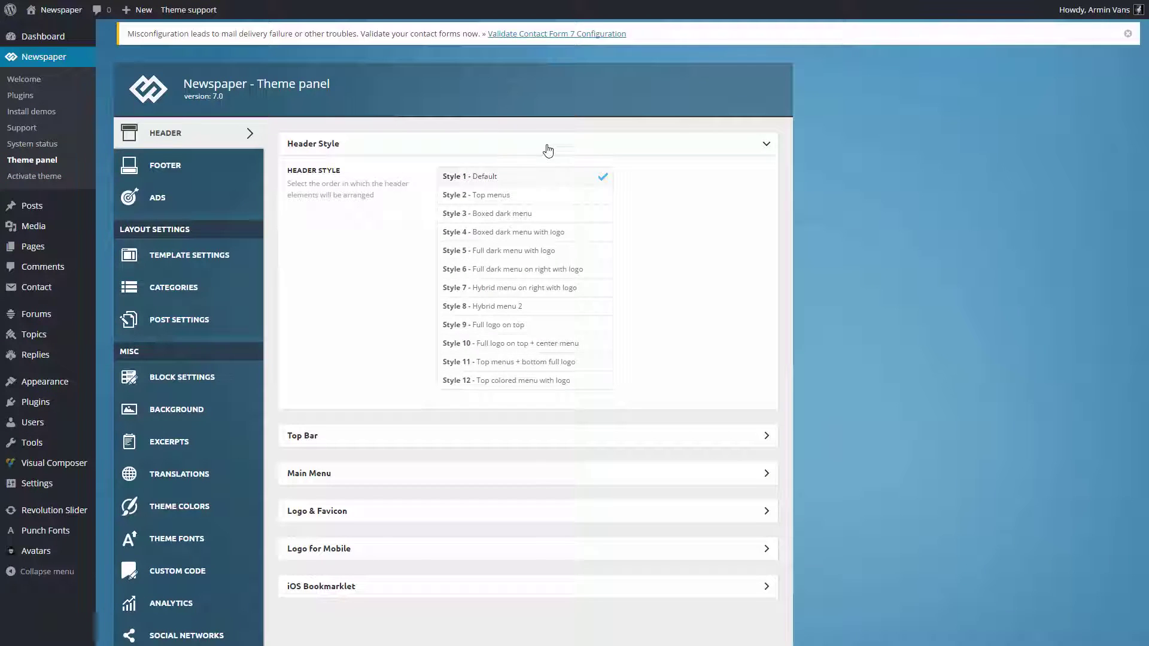
- Browse the Theme panel's footer, block, translation and header sections, expanding Logo & Favicon
left_click(546, 144)
left_click(166, 168)
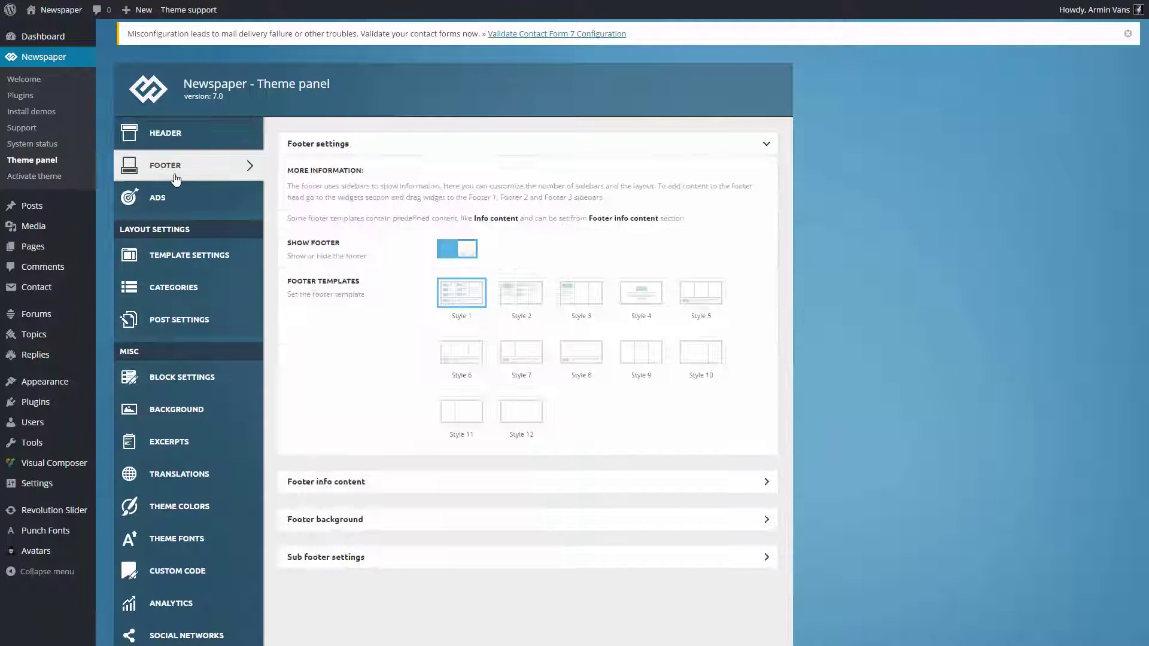
left_click(190, 378)
left_click(337, 146)
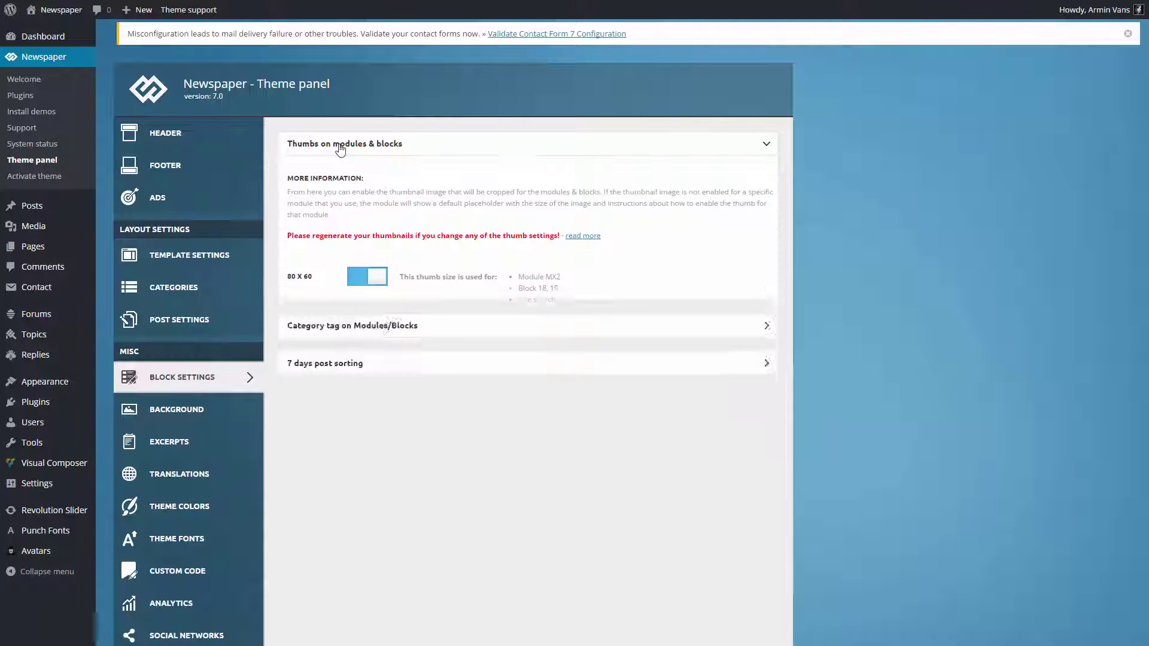
left_click(338, 146)
left_click(157, 478)
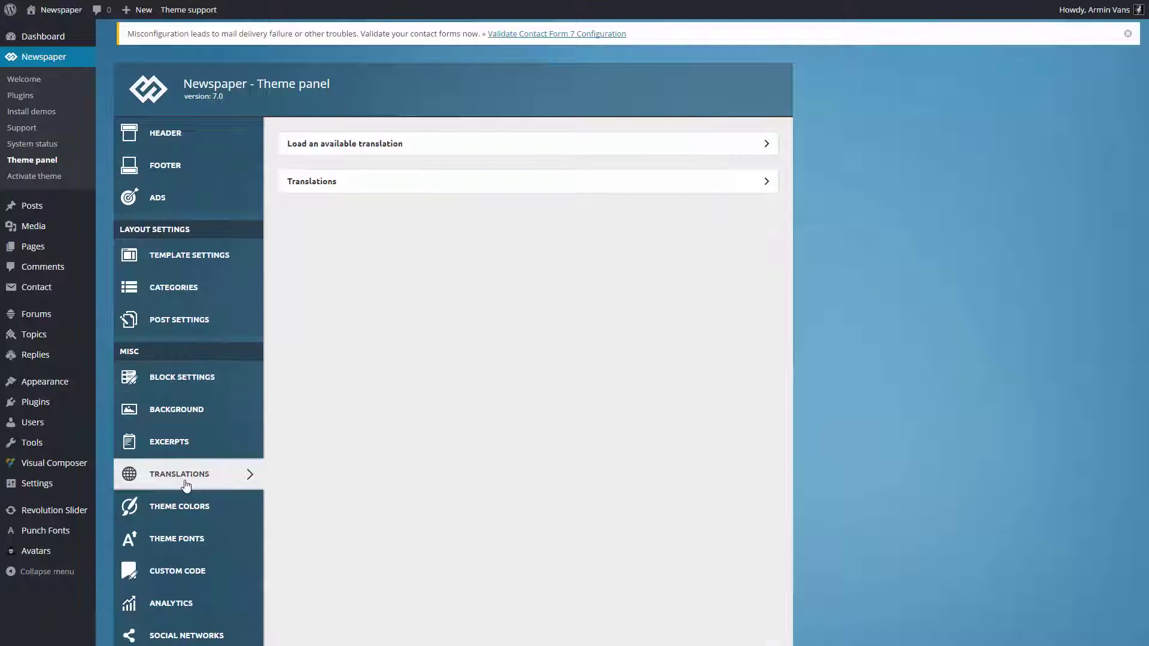
left_click(386, 154)
left_click(213, 144)
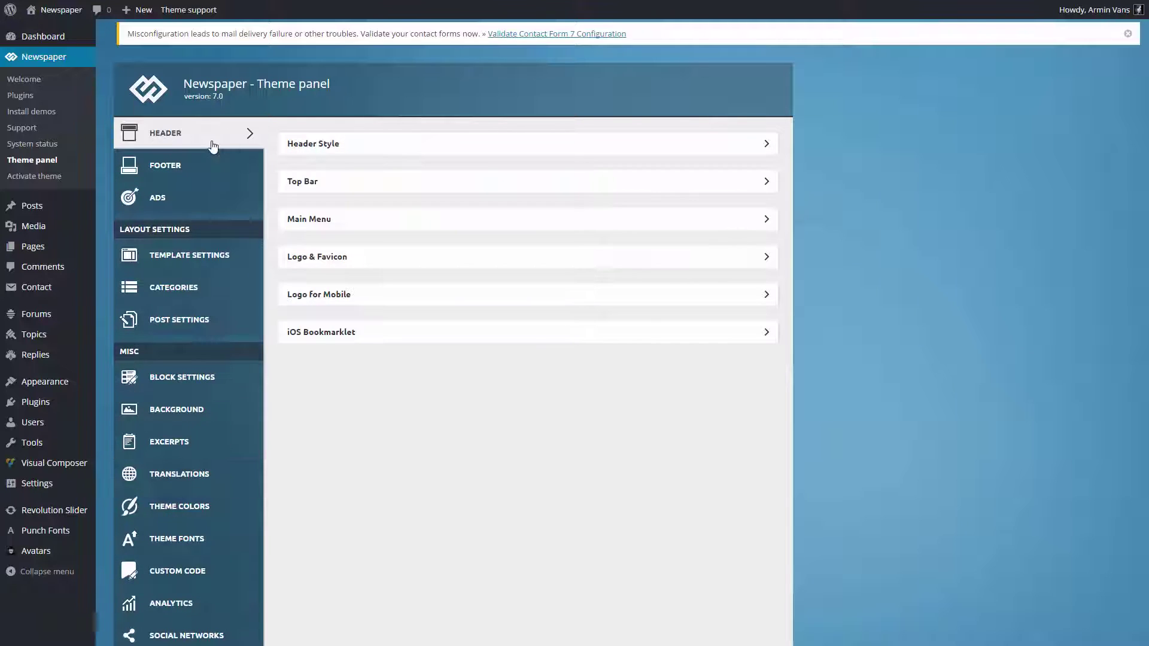
left_click(383, 256)
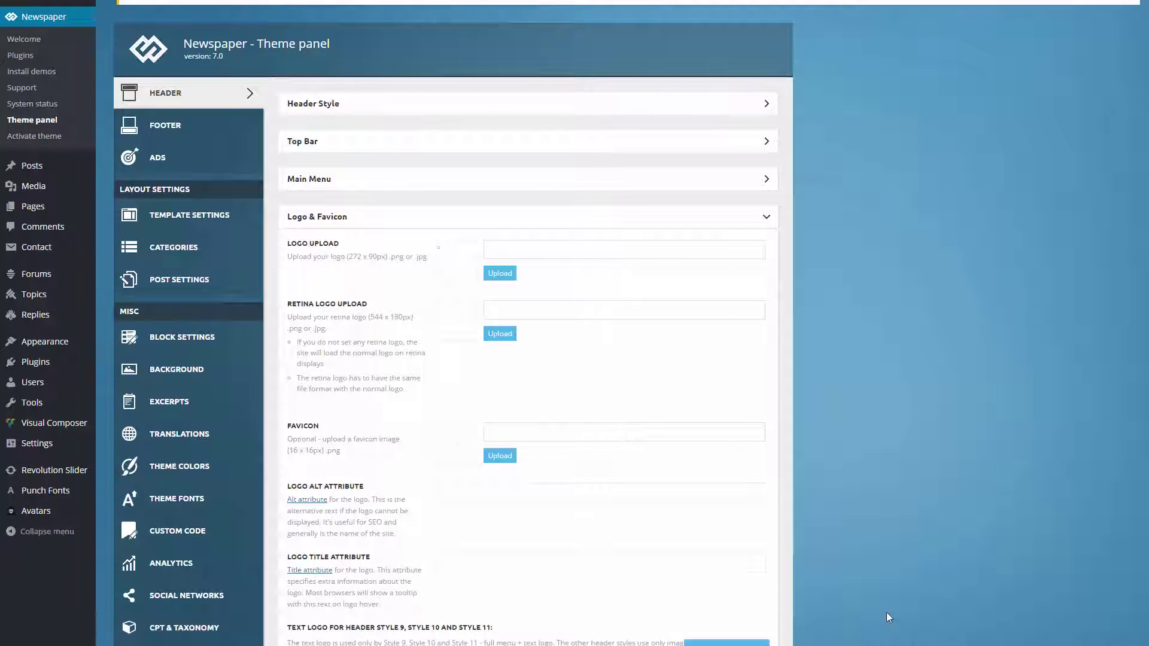
- Paste the main logo, retina logo and favicon image URLs and save the settings
scroll(887, 616, "down", 3)
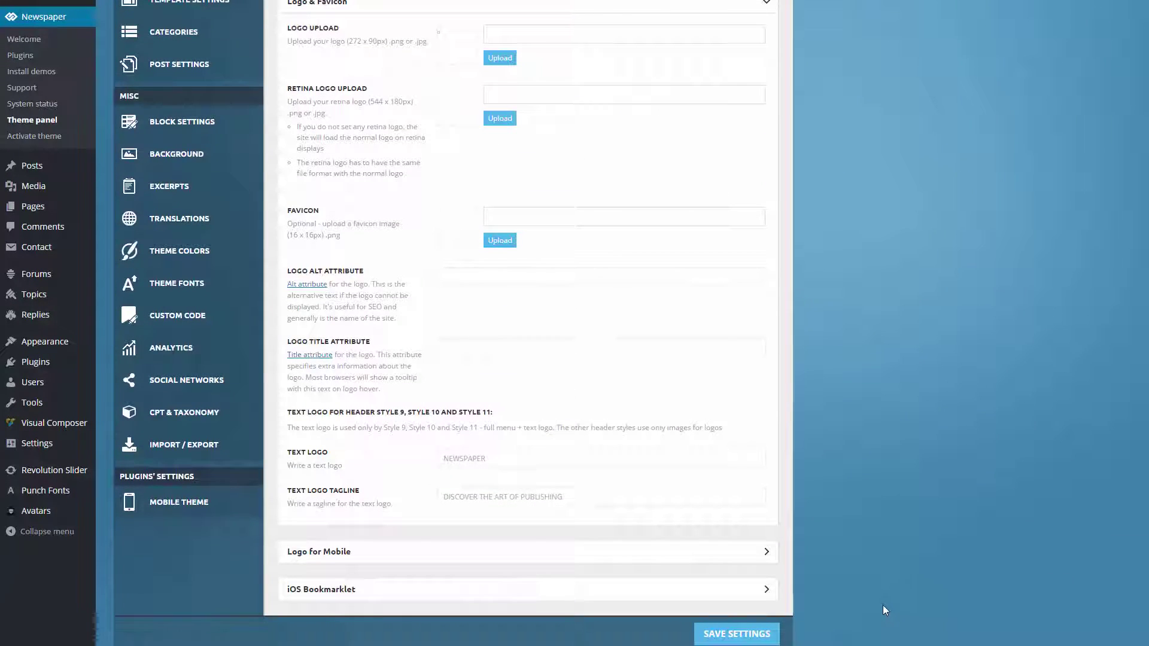
left_click(510, 37)
type("http://localhost/wp_011/wp-content/uploads/2016/01/logo-header.png")
left_click(584, 95)
key("ctrl+v")
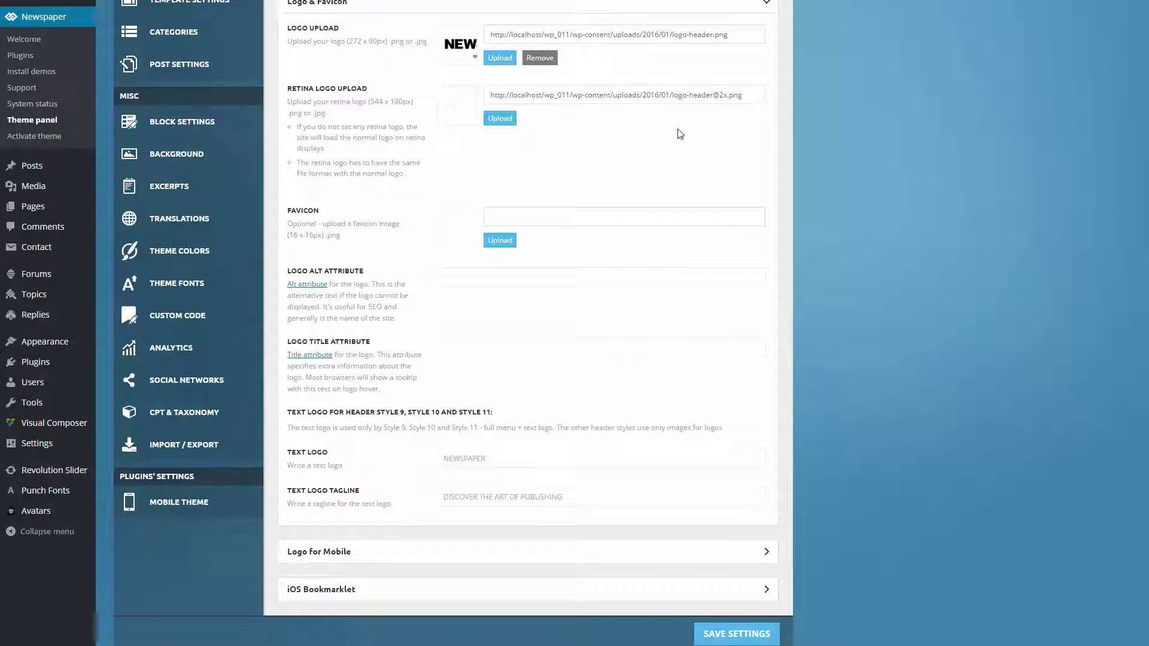
left_click(523, 216)
type("http://localhost/wp_011/wp-content/uploads/2016/01/favicon.png")
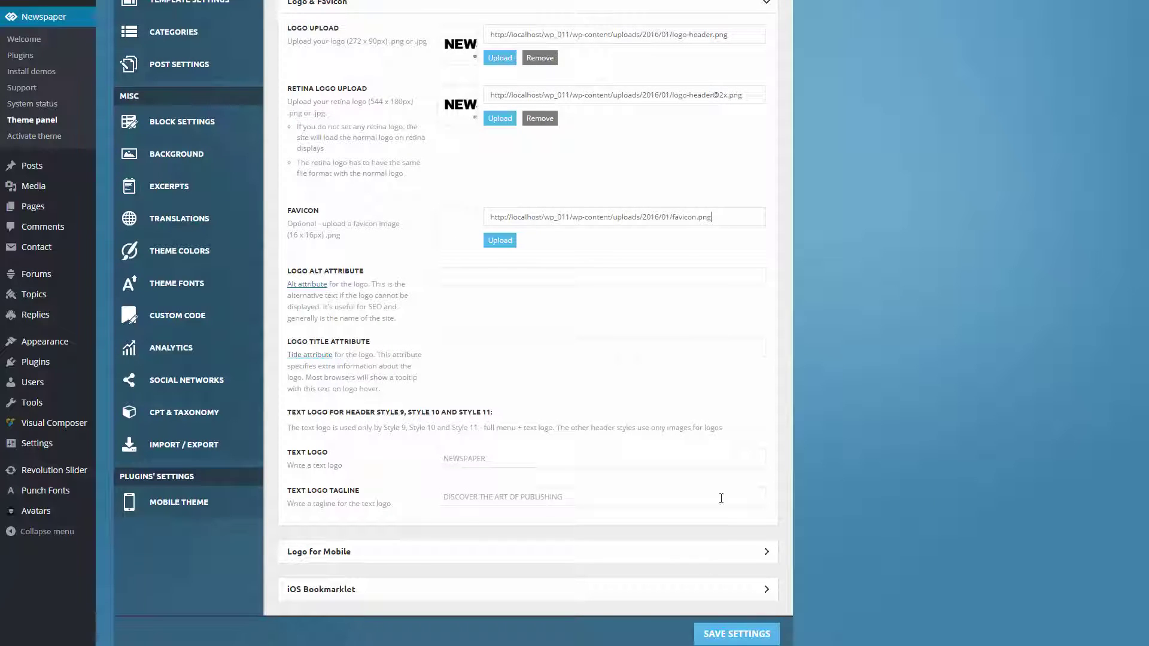
left_click(738, 637)
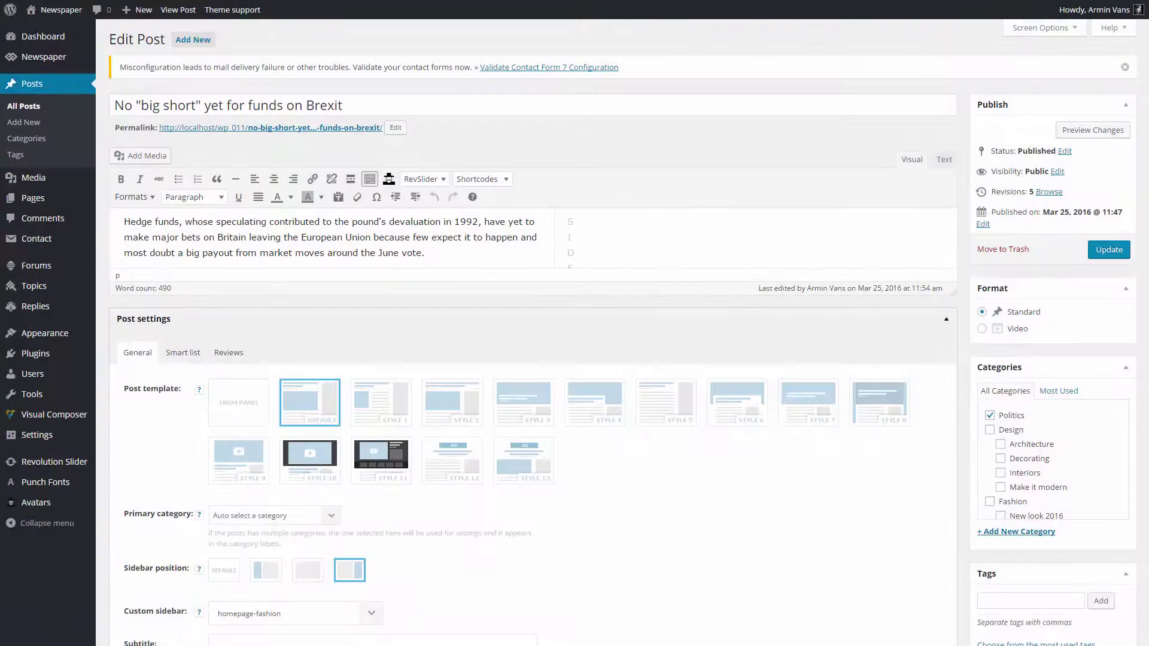
- Scroll through the post's Post settings box to review its options
scroll(532, 332, "down", 5)
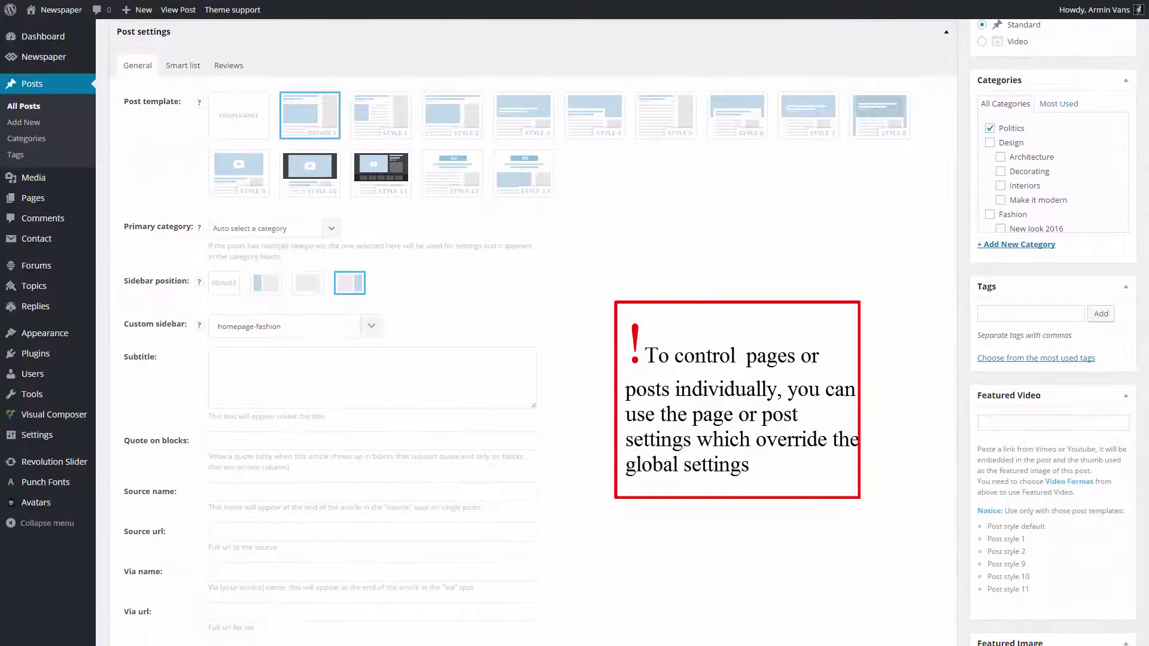
scroll(532, 332, "up", 1)
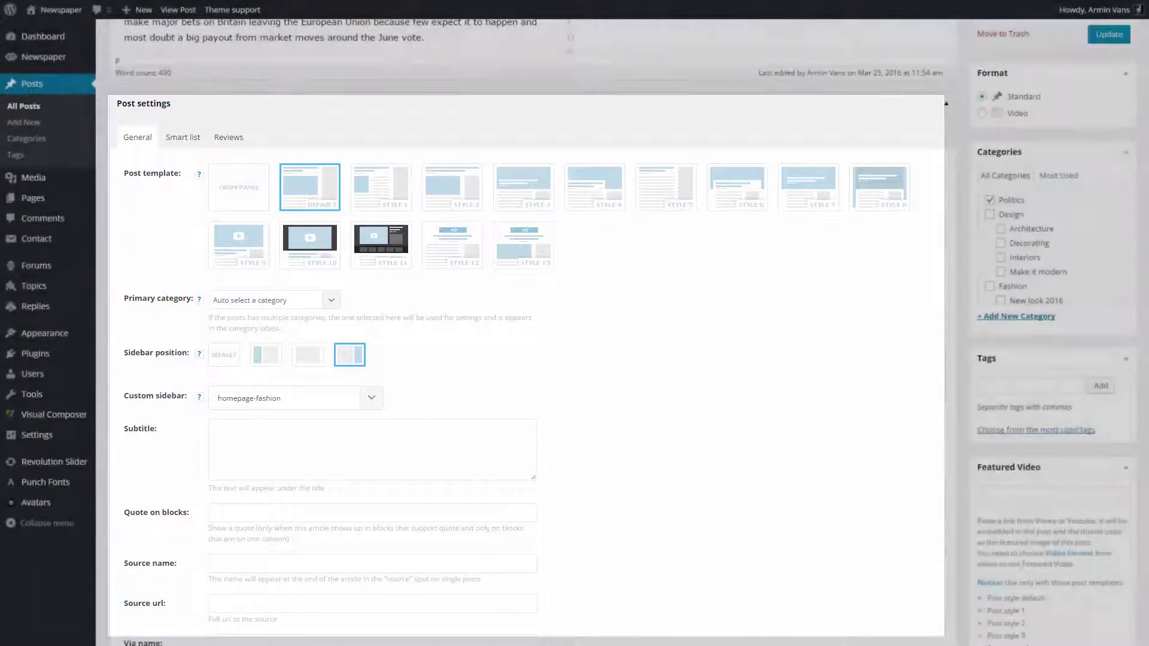
scroll(533, 332, "down", 3)
scroll(532, 332, "up", 4)
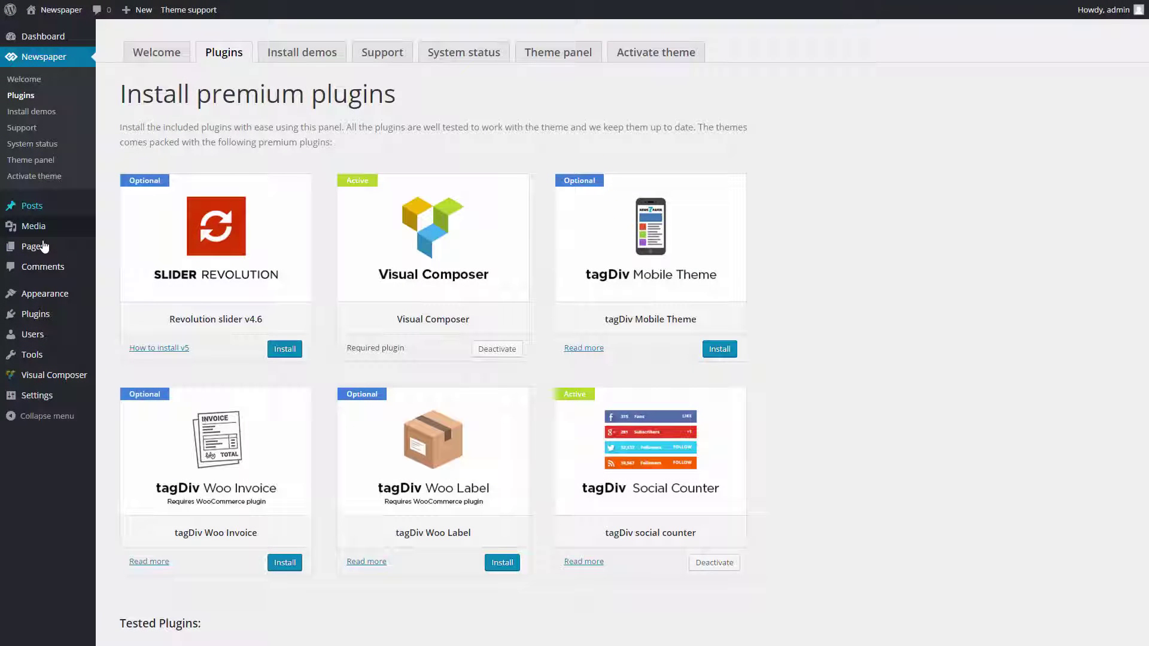
- Create a new page titled 'My homepage' and switch it to the Visual Composer backend editor
mouse_move(44, 246)
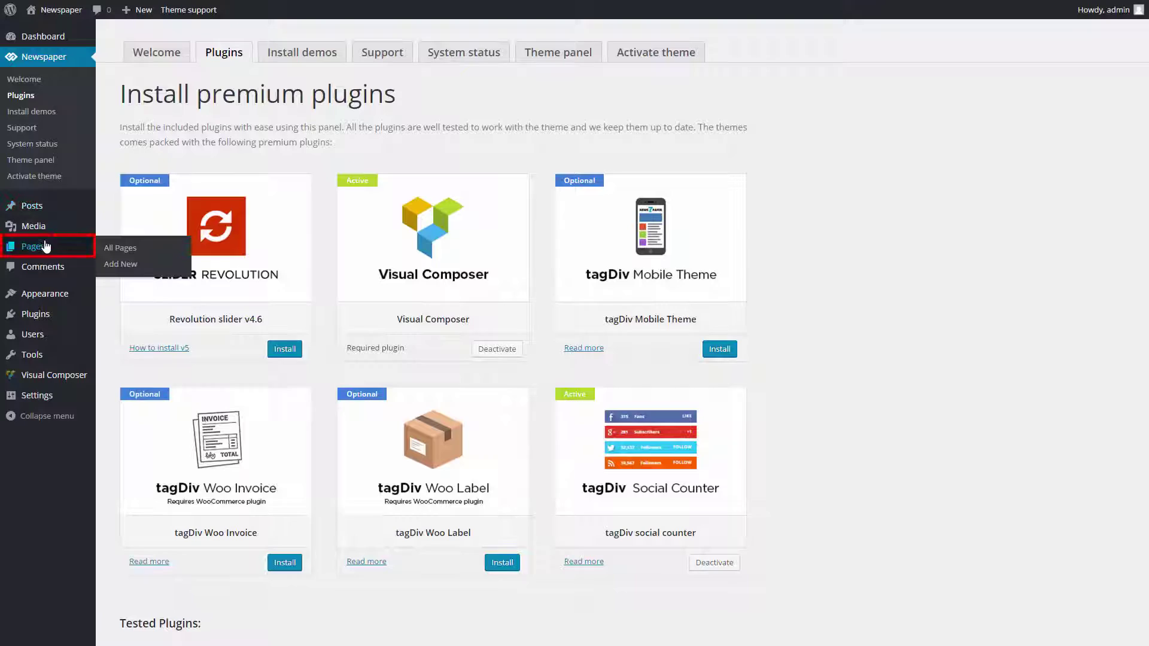
left_click(127, 267)
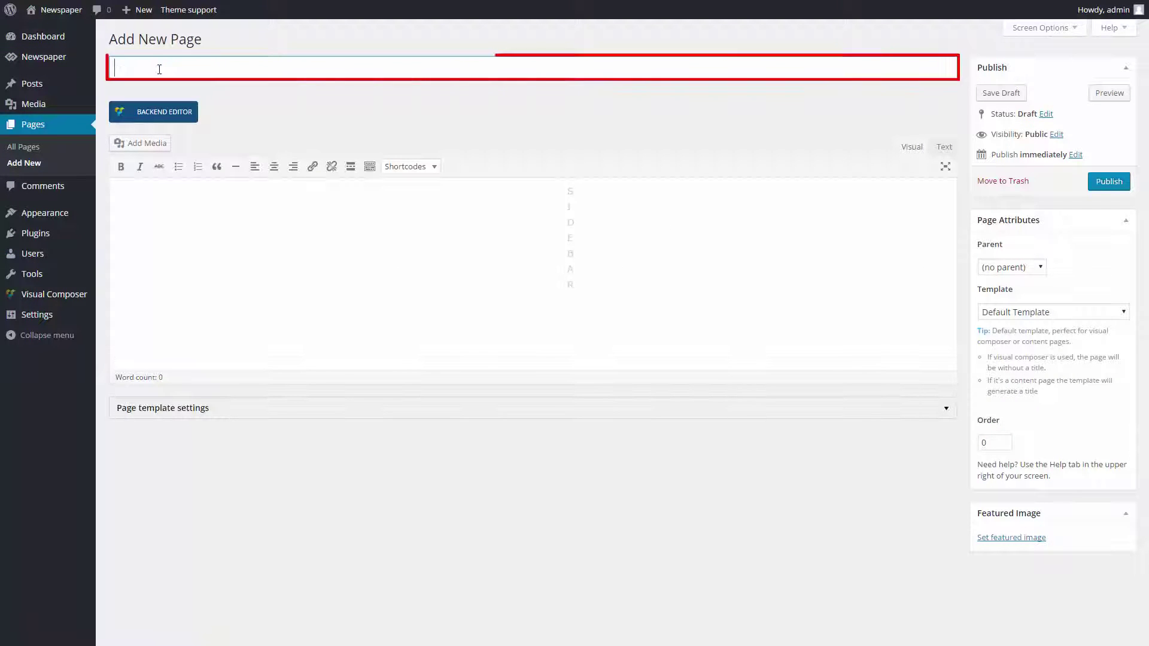
type("My homepage")
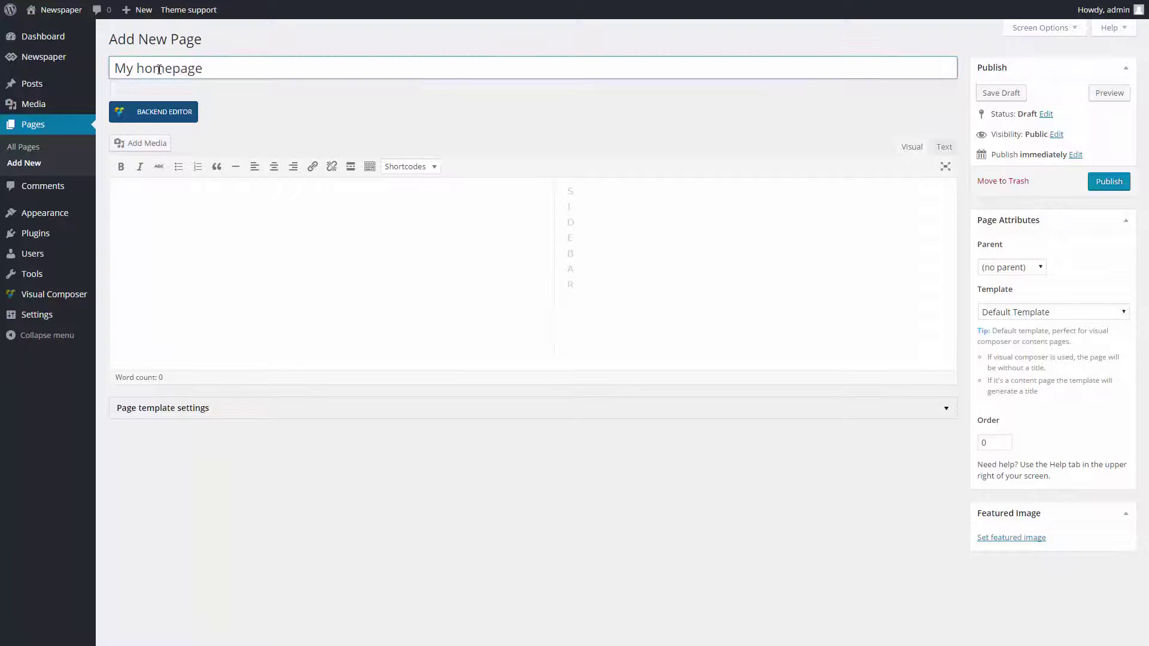
left_click(224, 207)
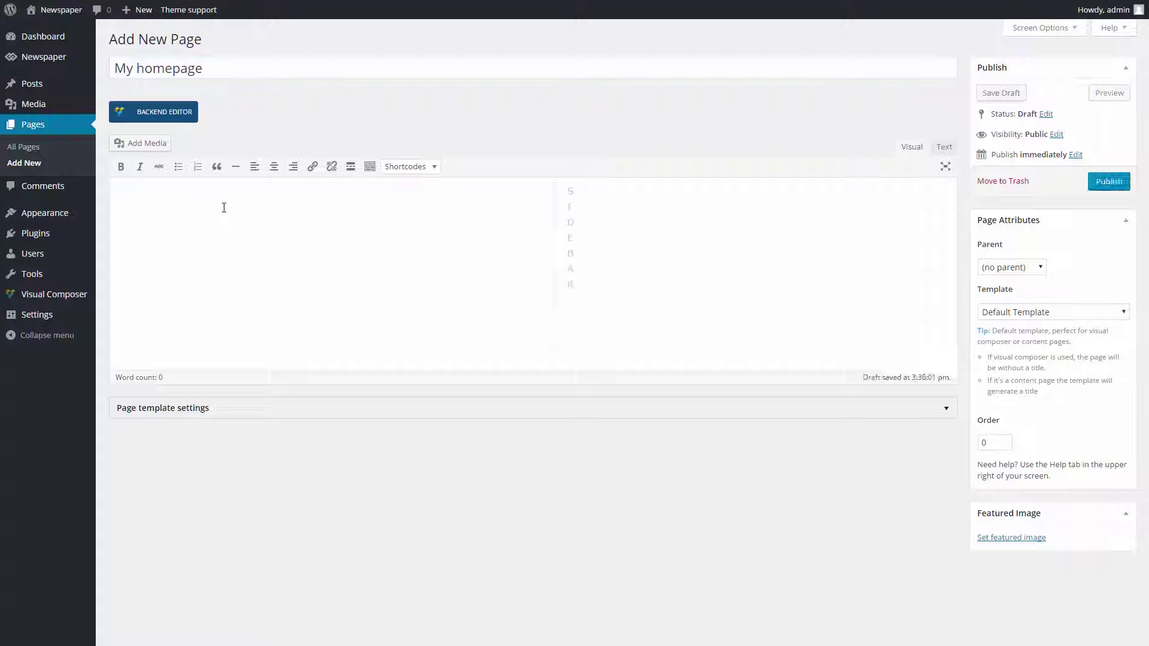
left_click(178, 123)
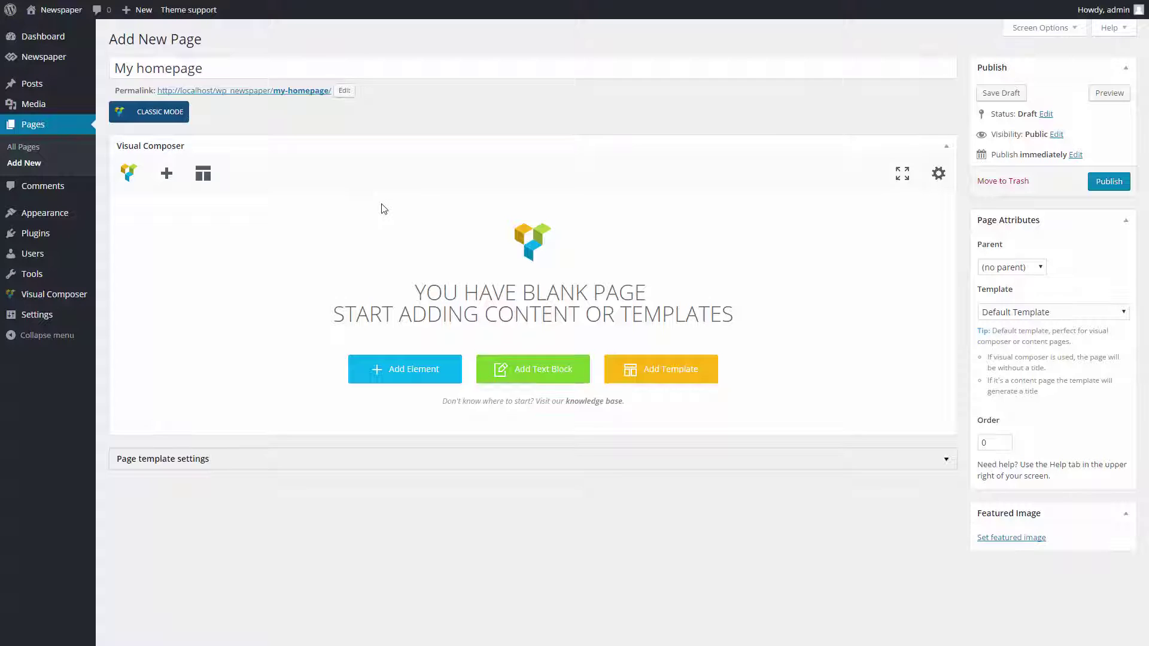
- Browse the Visual Composer Default Templates list for the page
left_click(203, 173)
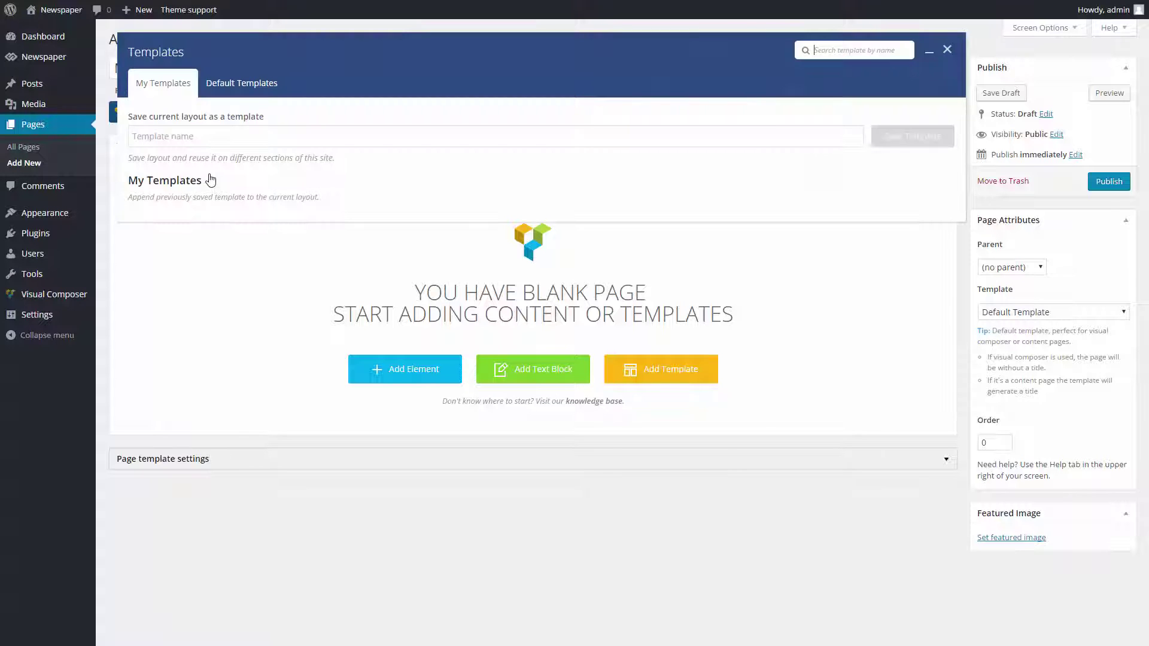
left_click(239, 88)
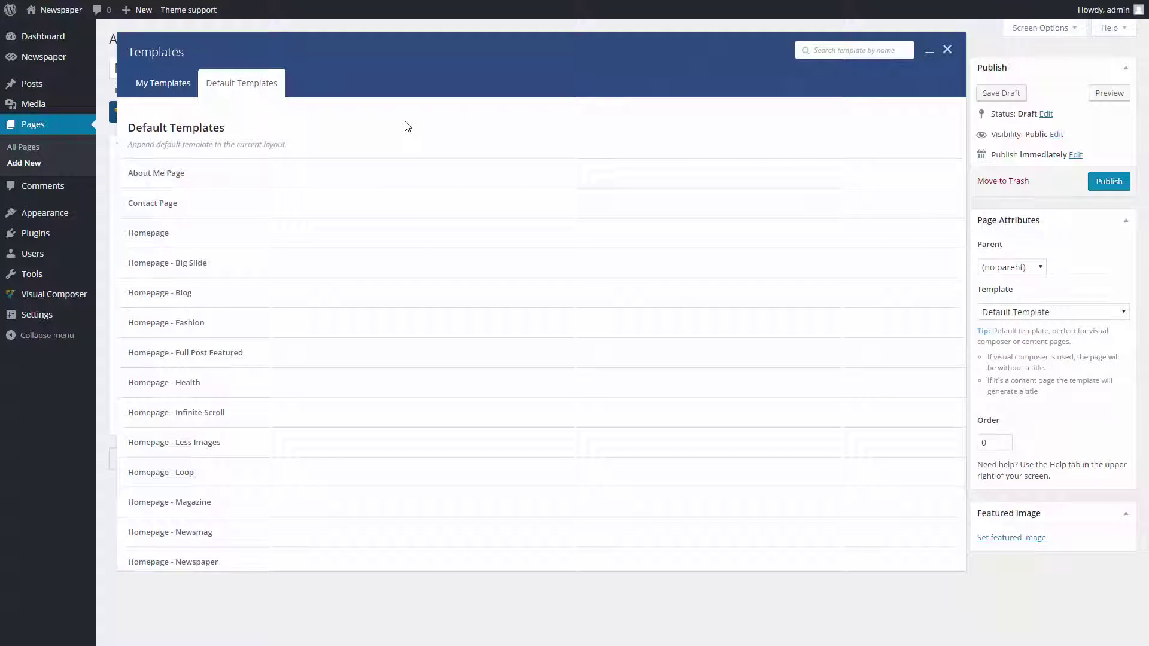
scroll(407, 125, "down", 3)
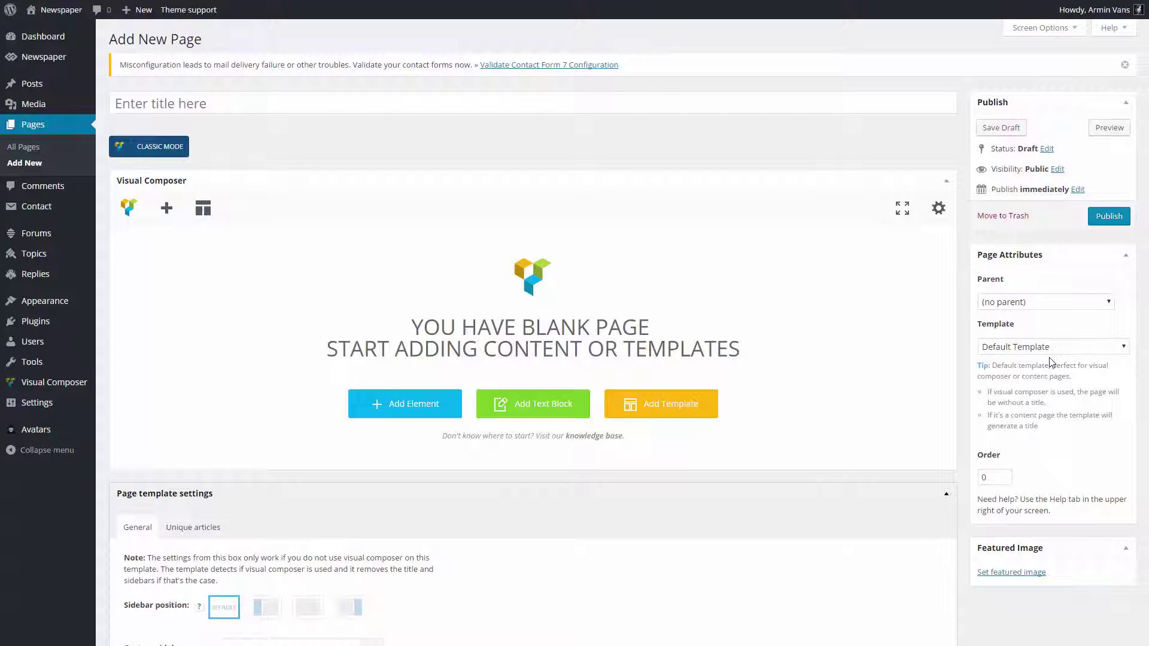
- Set the page template to Pagebuilder + latest articles + pagination and review the layout
left_click(1050, 347)
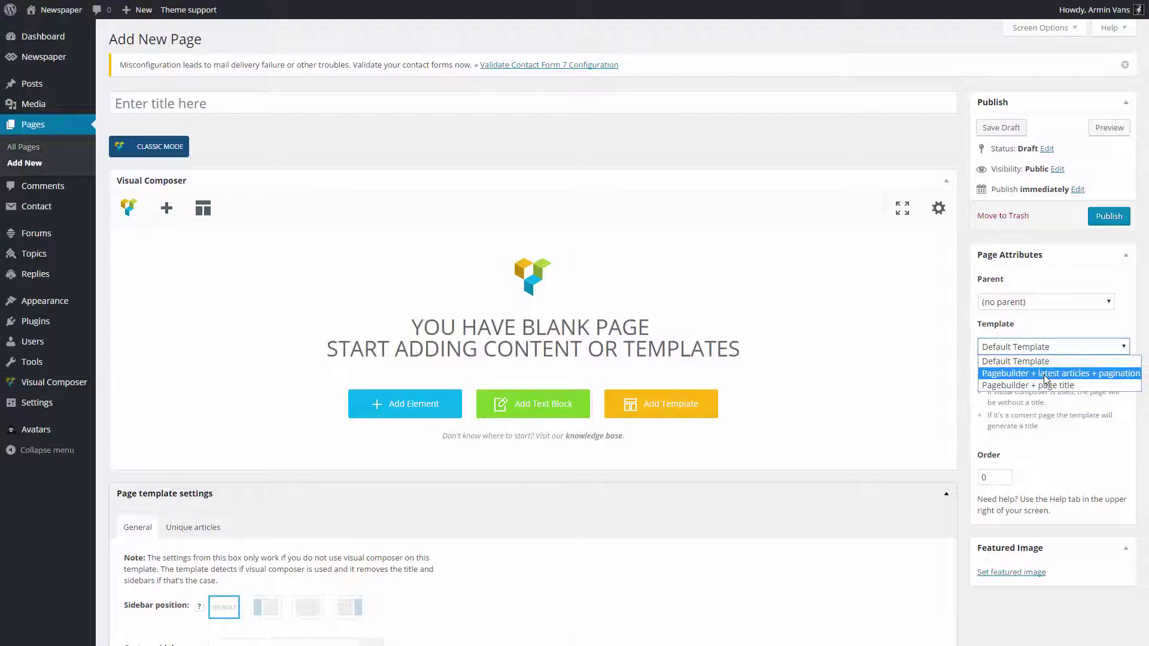
left_click(1046, 375)
scroll(1092, 455, "down", 4)
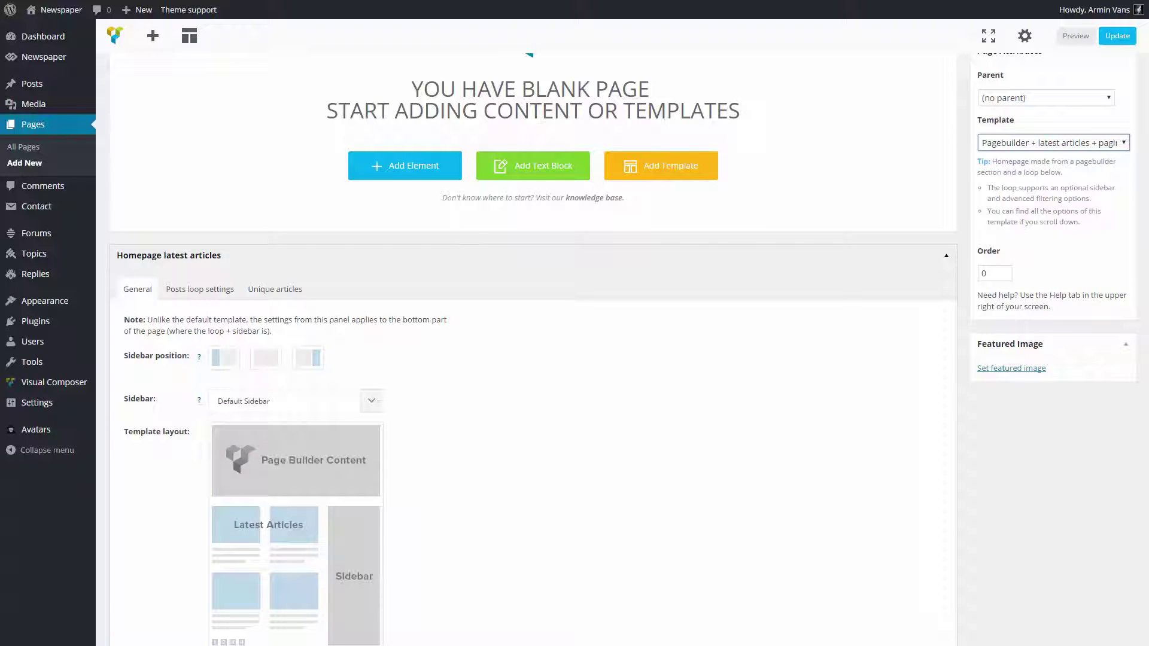
scroll(532, 335, "up", 5)
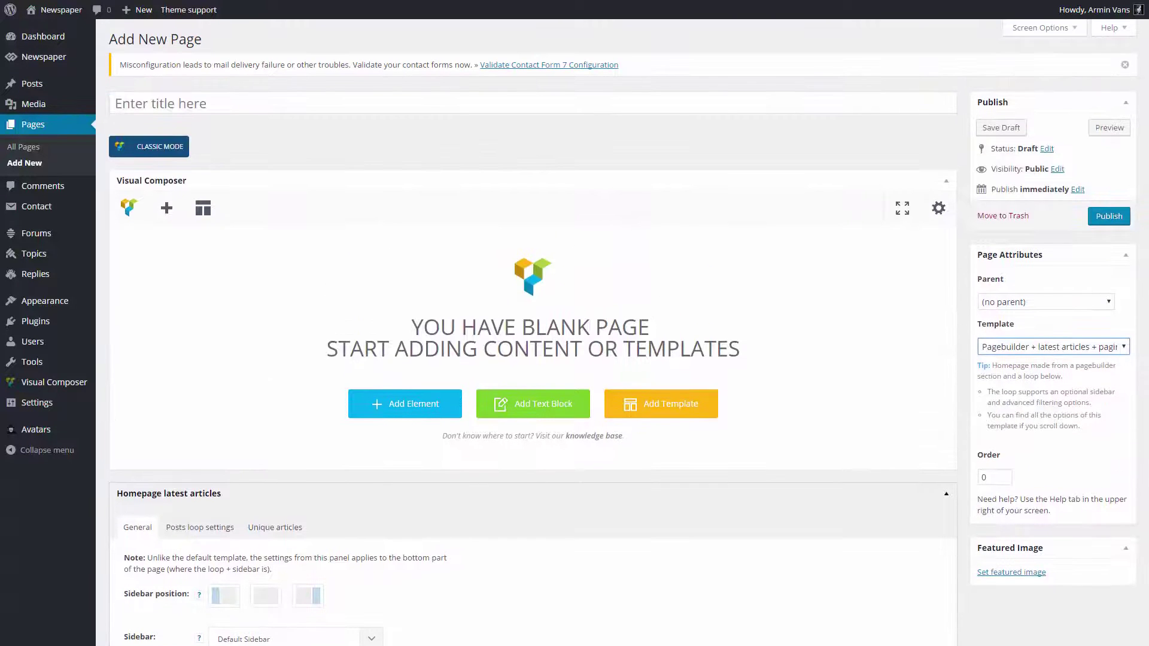
left_click(203, 208)
- Load the Homepage - Video default template into the page and publish it
left_click(232, 108)
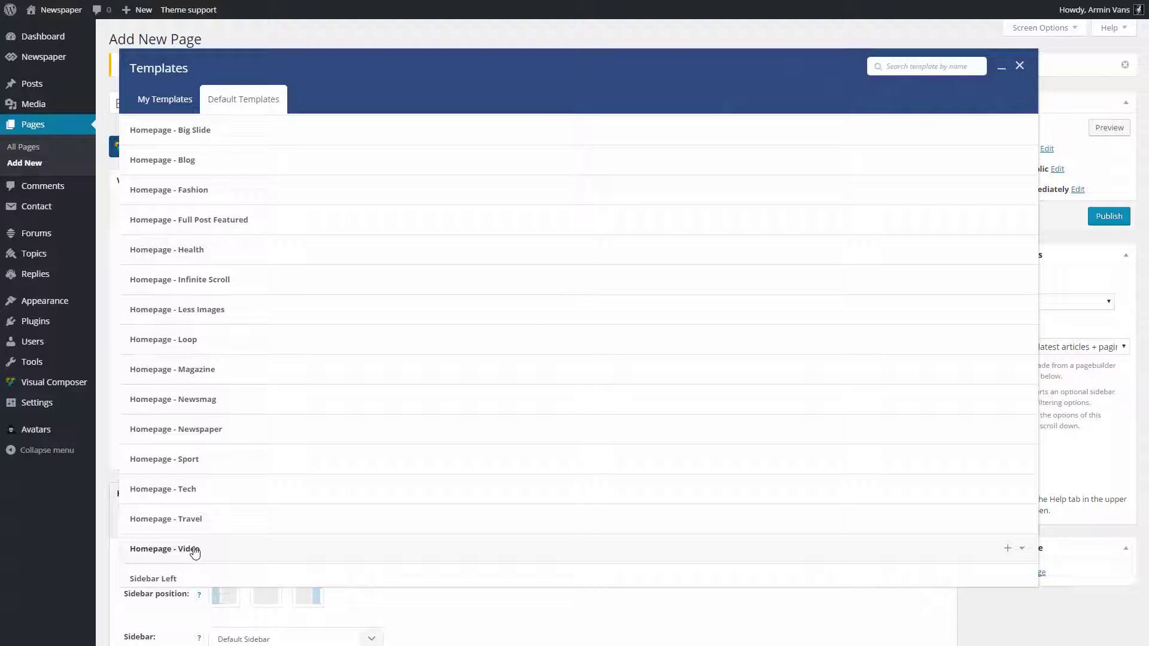
left_click(228, 549)
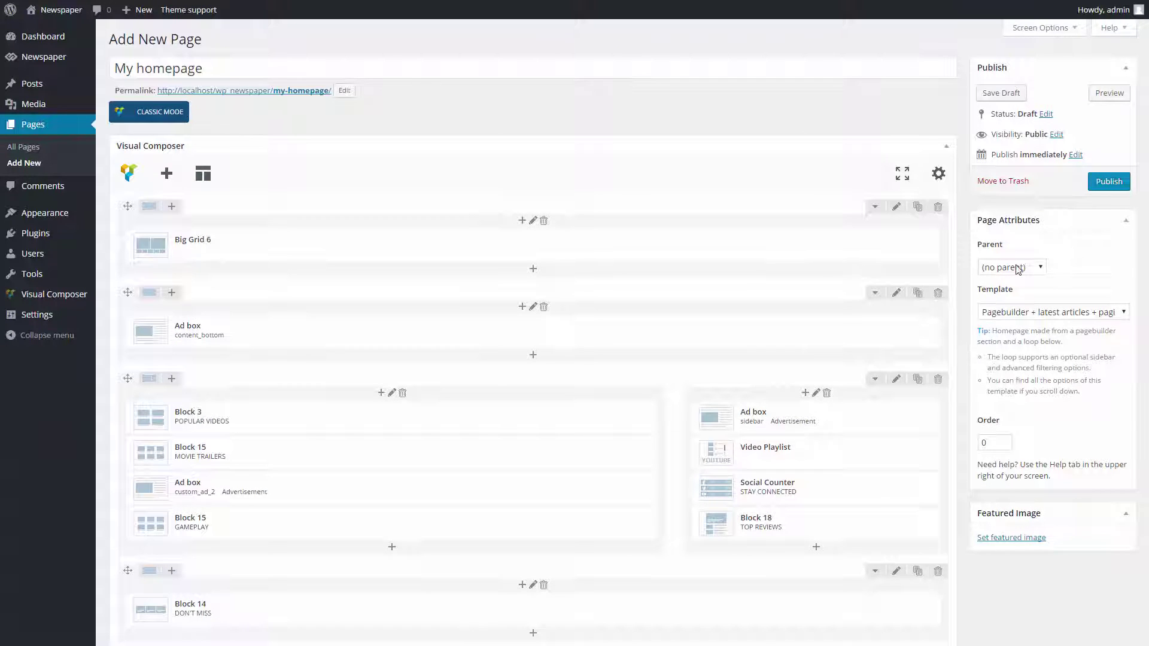
left_click(1116, 187)
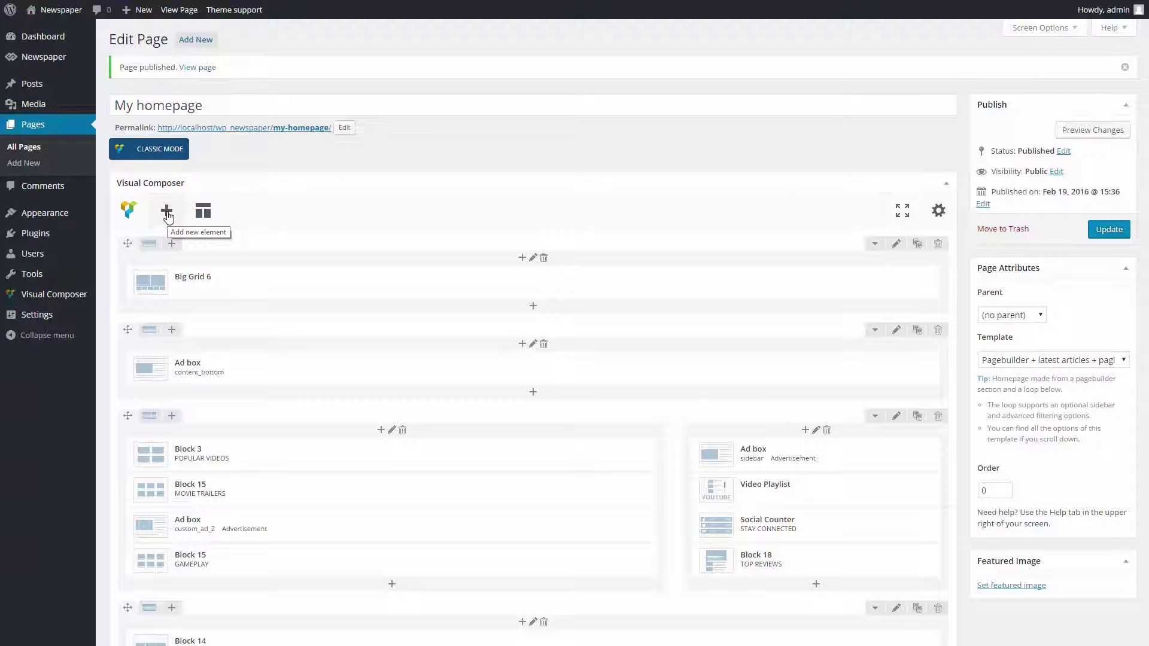
- Add a new empty row at the bottom of the page and browse elements for it
left_click(167, 211)
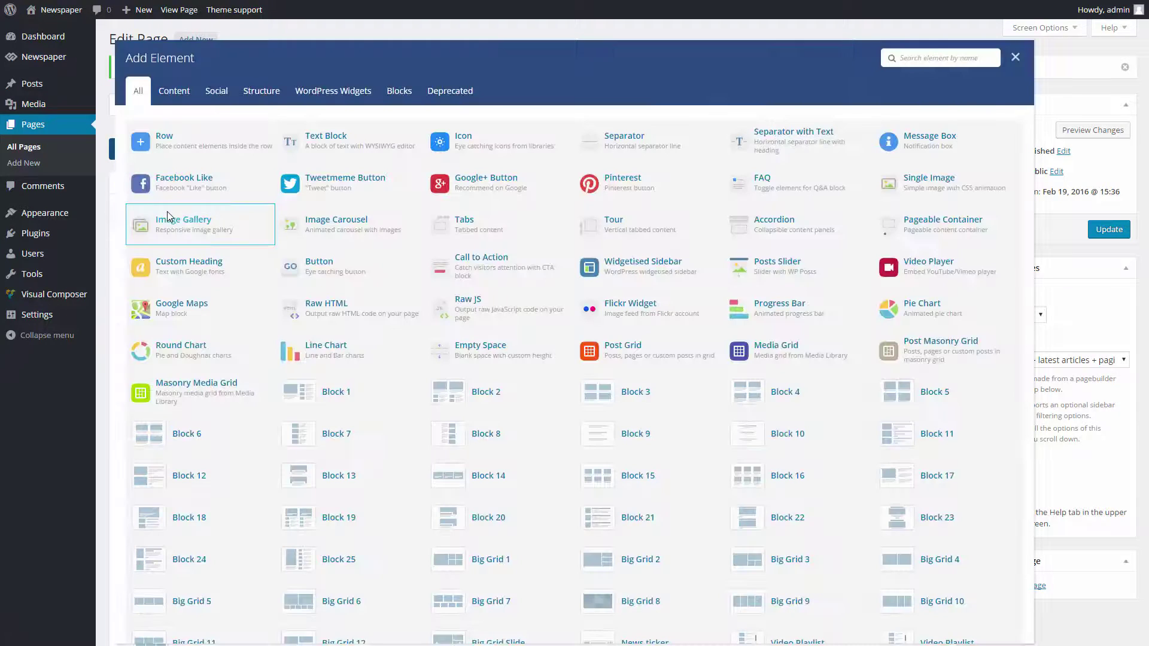
left_click(203, 142)
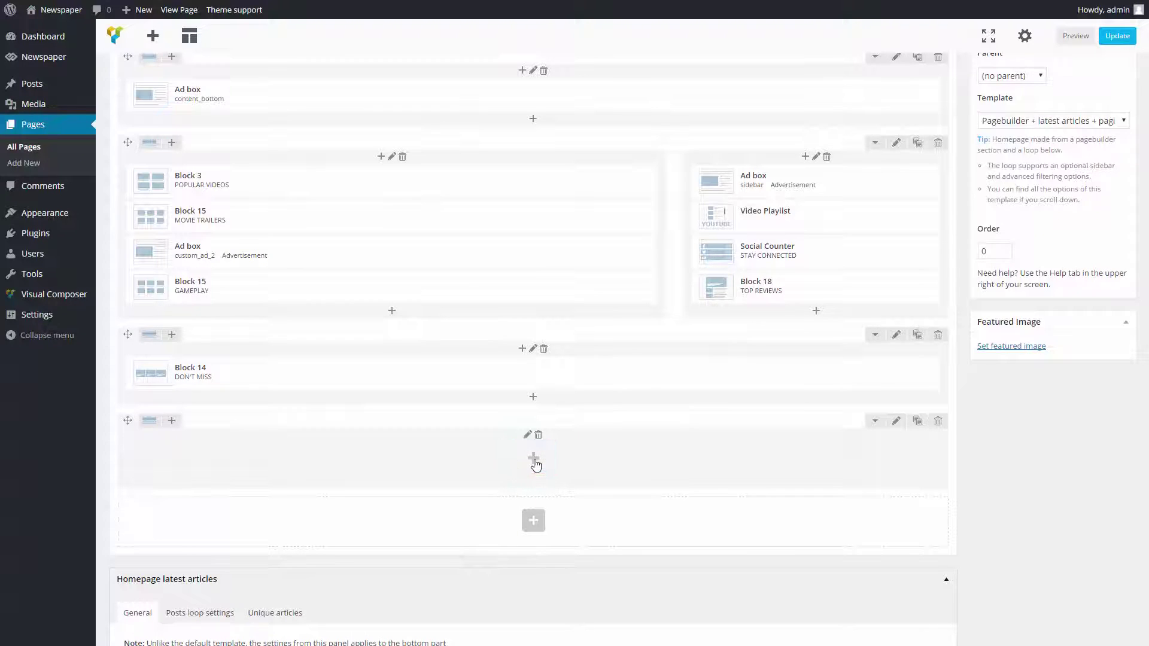
left_click(535, 464)
scroll(536, 463, "down", 4)
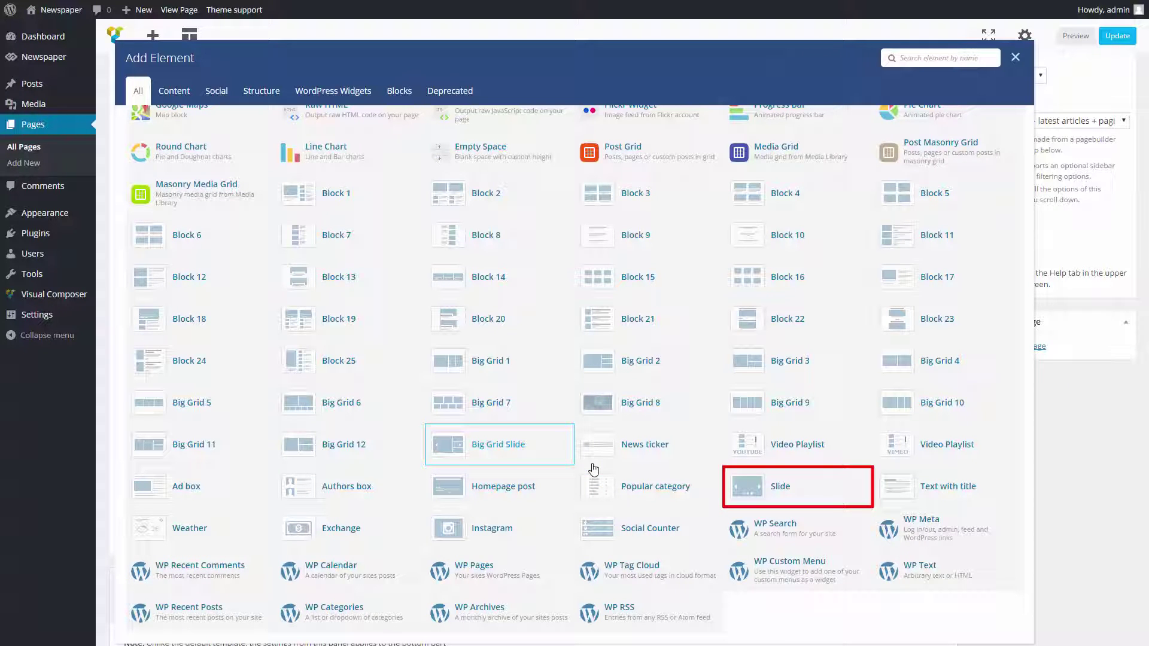
- Add a Slide block titled 'My new block' with a purple title background
left_click(779, 486)
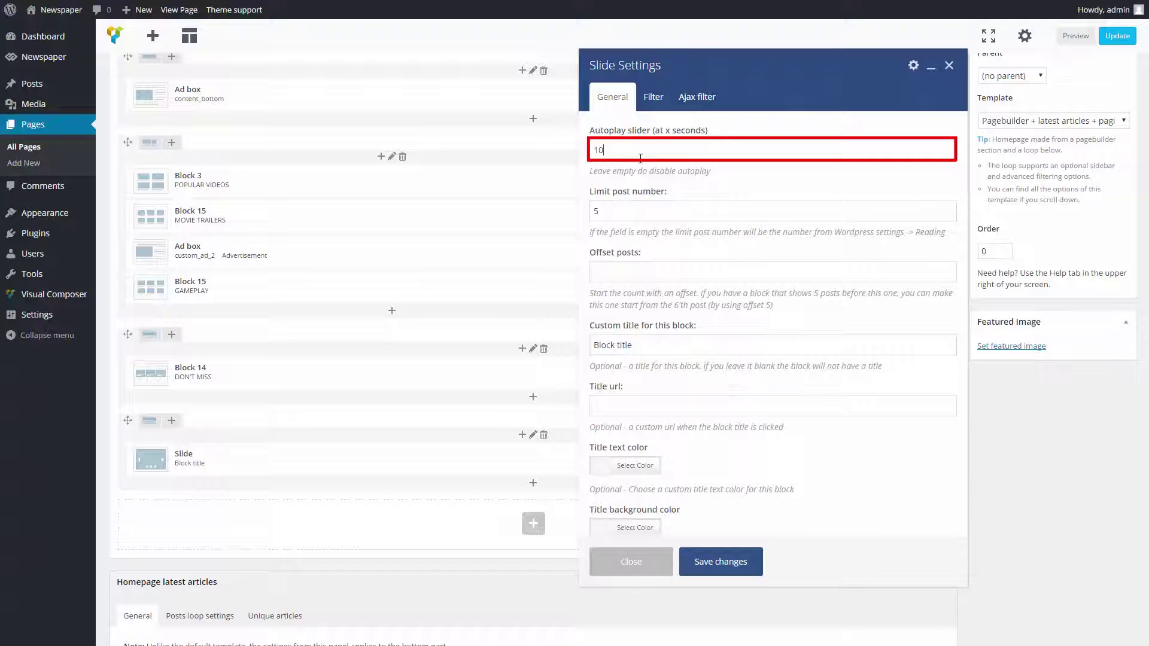
triple_click(639, 350)
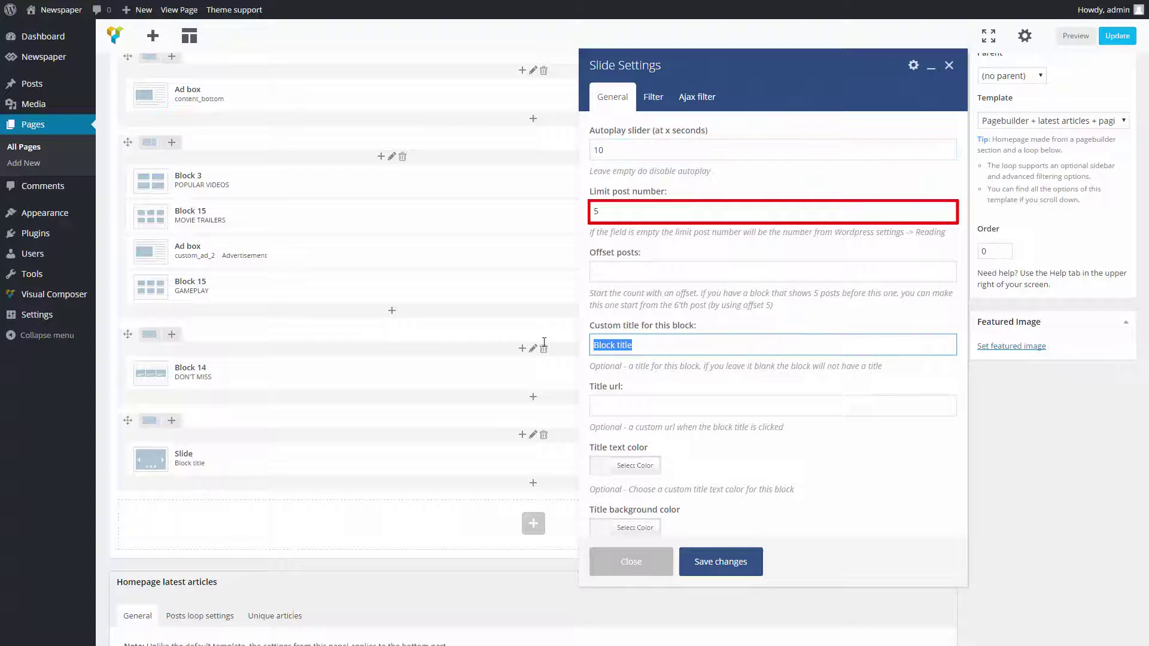
type("My new block")
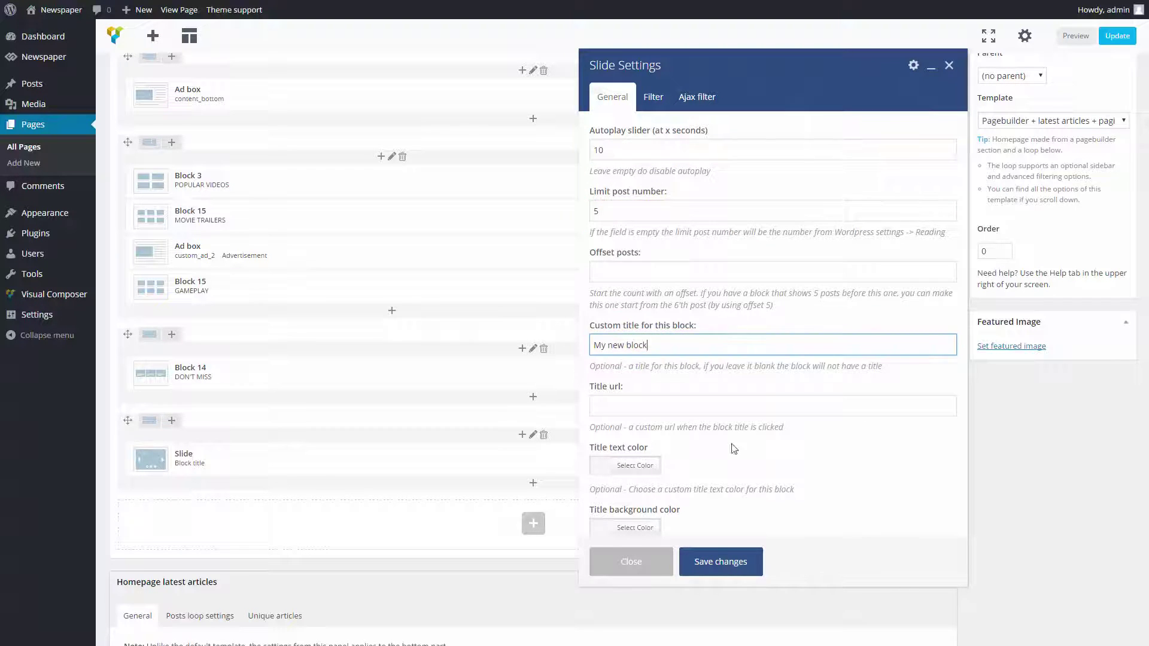
left_click(625, 465)
scroll(718, 419, "down", 1)
left_click(776, 454)
left_click(634, 496)
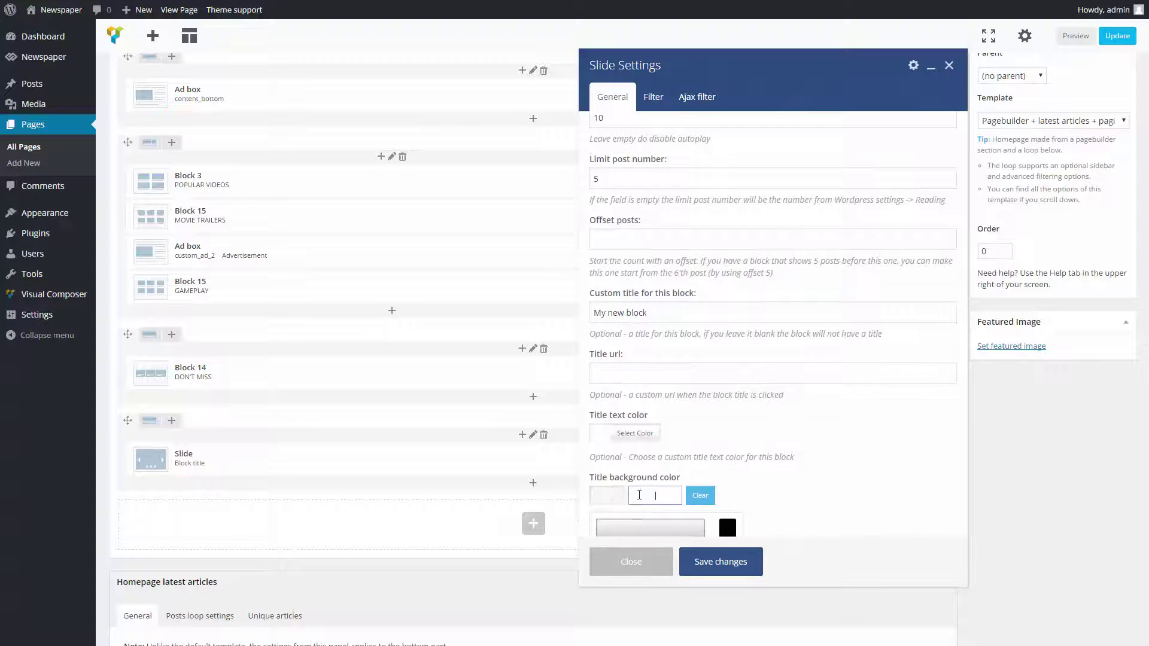
scroll(658, 419, "down", 3)
left_click(698, 496)
left_click(800, 443)
- Filter the slider to Featured category posts, keeping Latest as the sort order
left_click(652, 96)
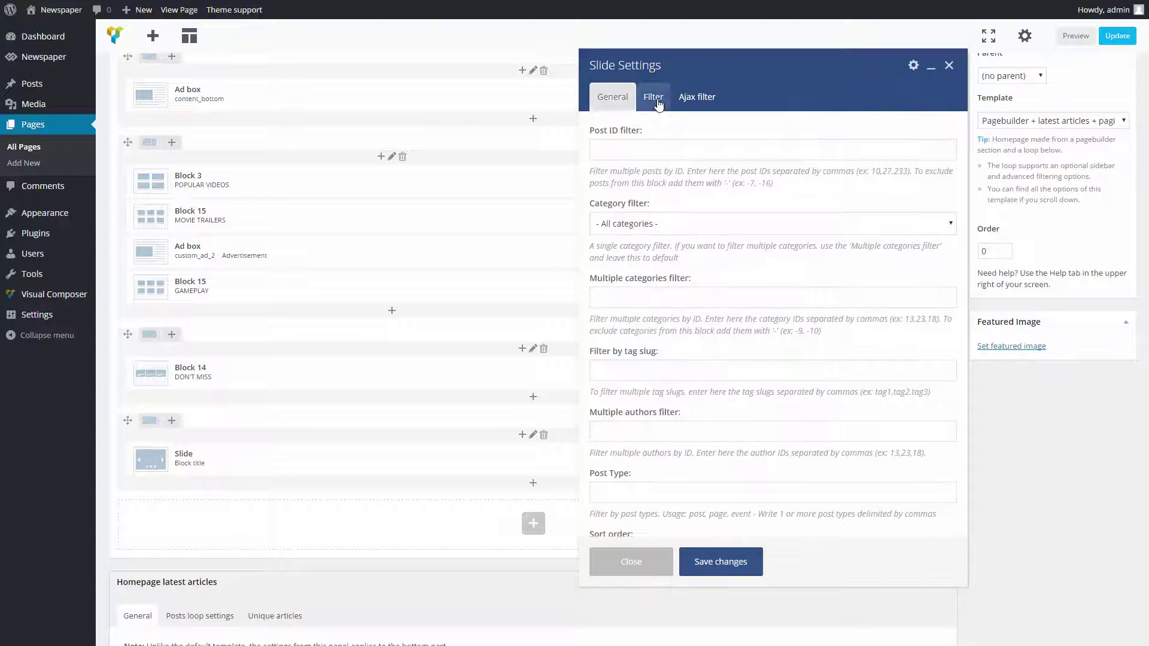
left_click(658, 223)
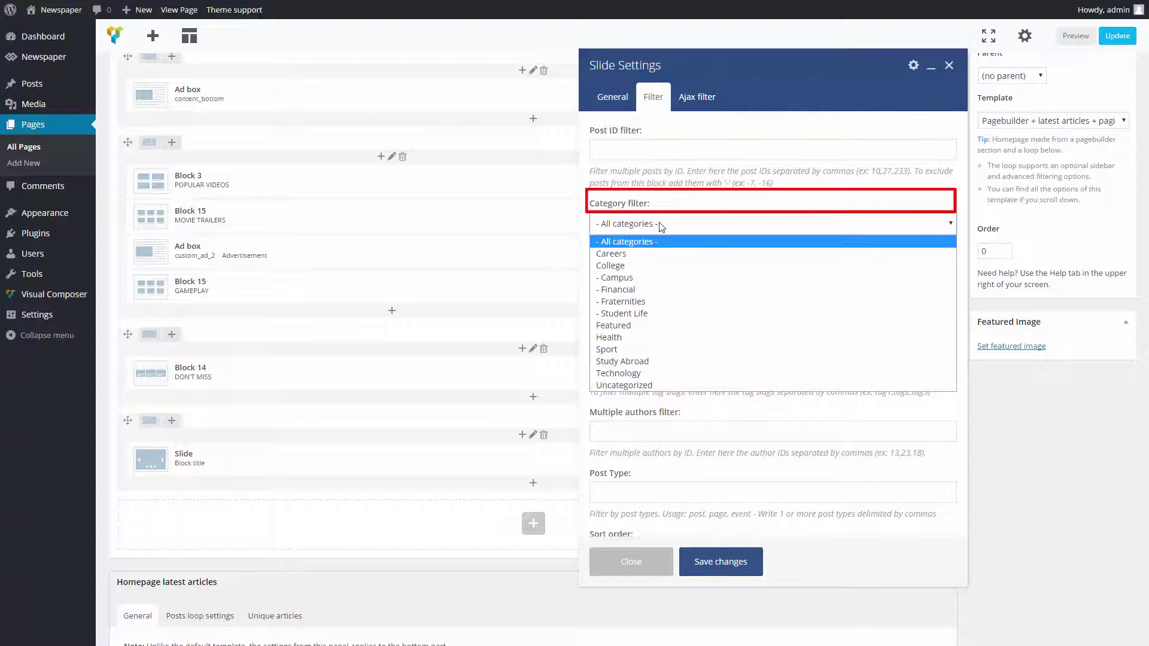
left_click(644, 327)
scroll(688, 350, "down", 1)
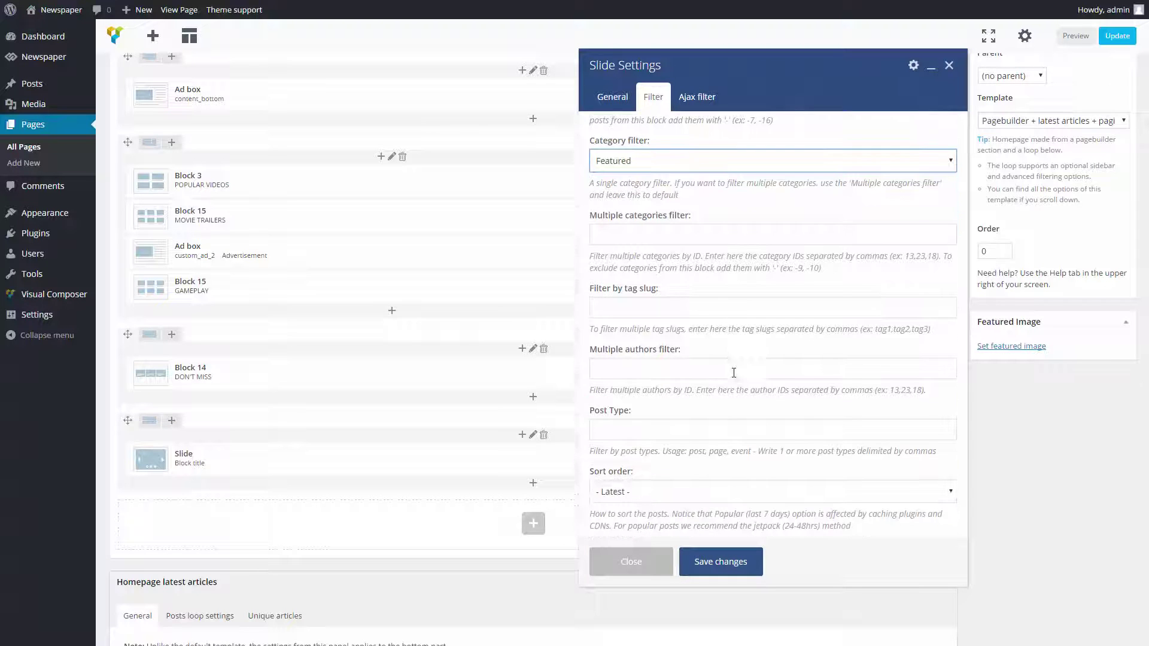
left_click(664, 485)
left_click(625, 504)
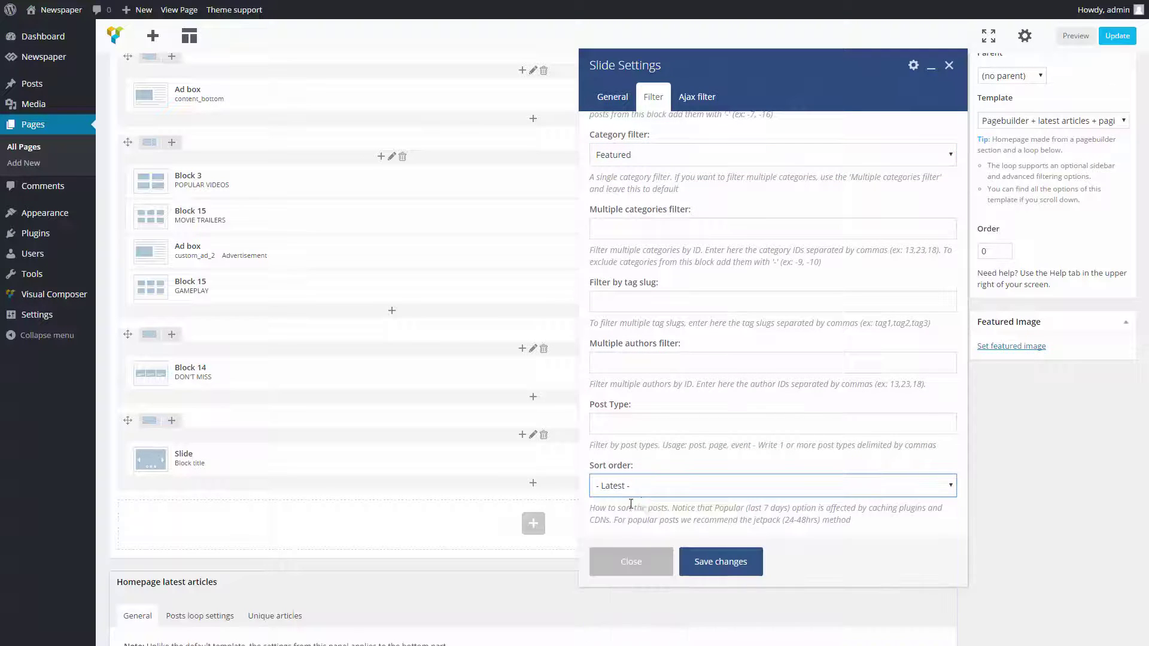
- Save the slider settings, move the My new block row above Block 14, and update the page
left_click(721, 559)
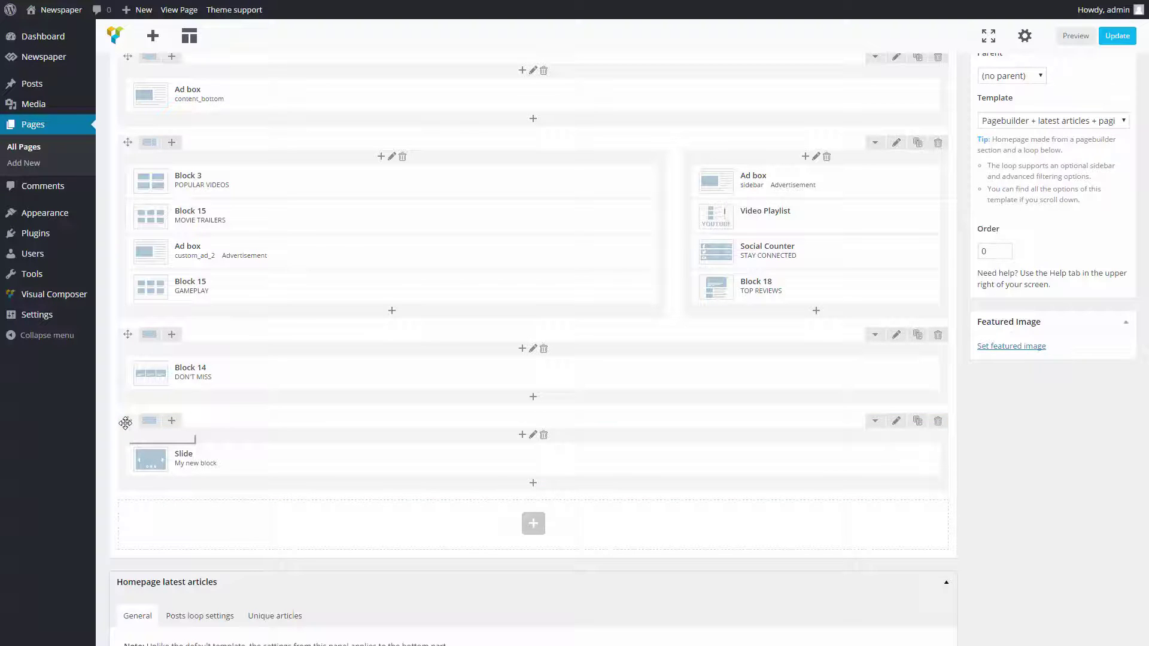
left_click_drag(123, 413, 133, 338)
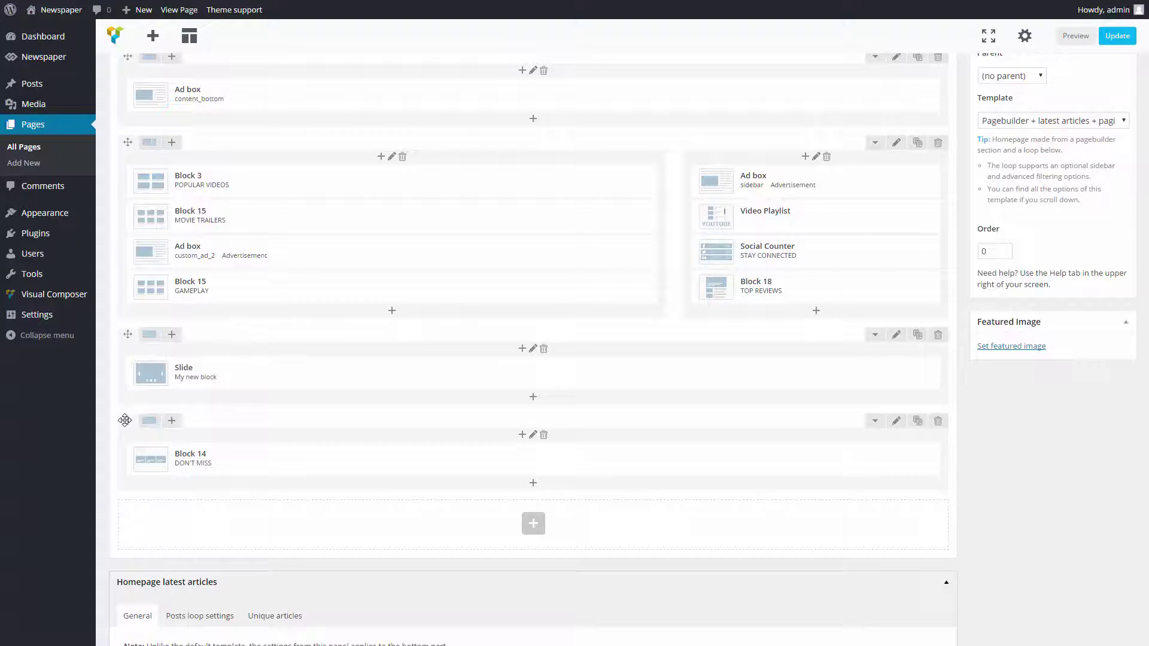
mouse_move(127, 420)
left_mouse_down()
mouse_move(133, 343)
mouse_move(126, 416)
left_mouse_up()
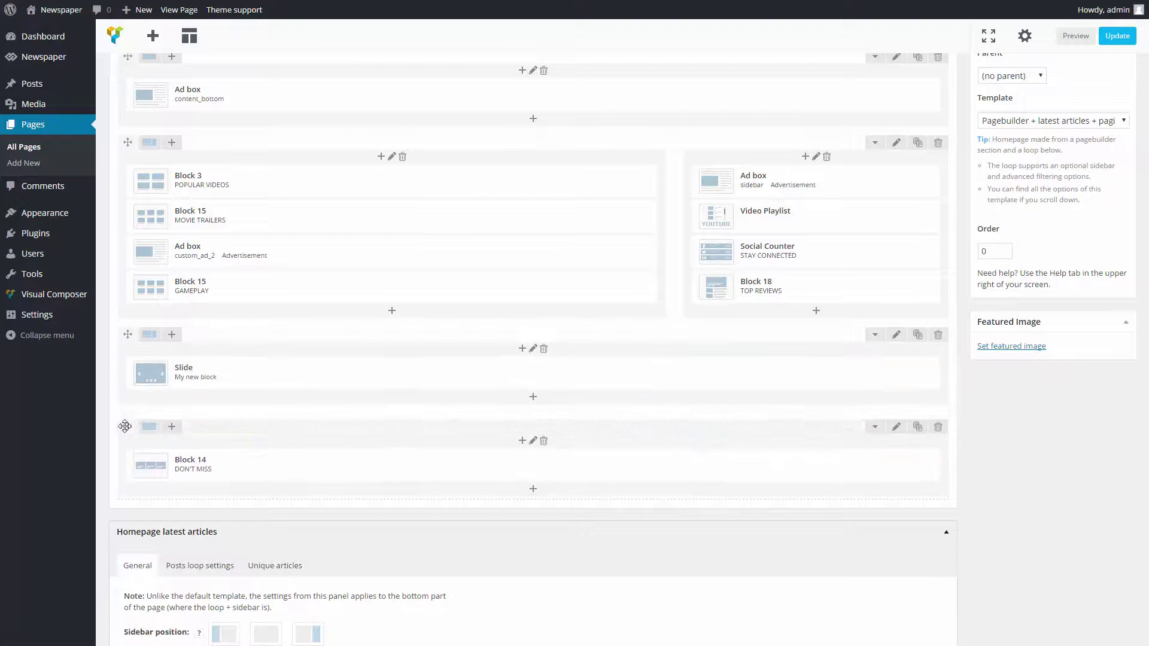
scroll(995, 479, "up", 5)
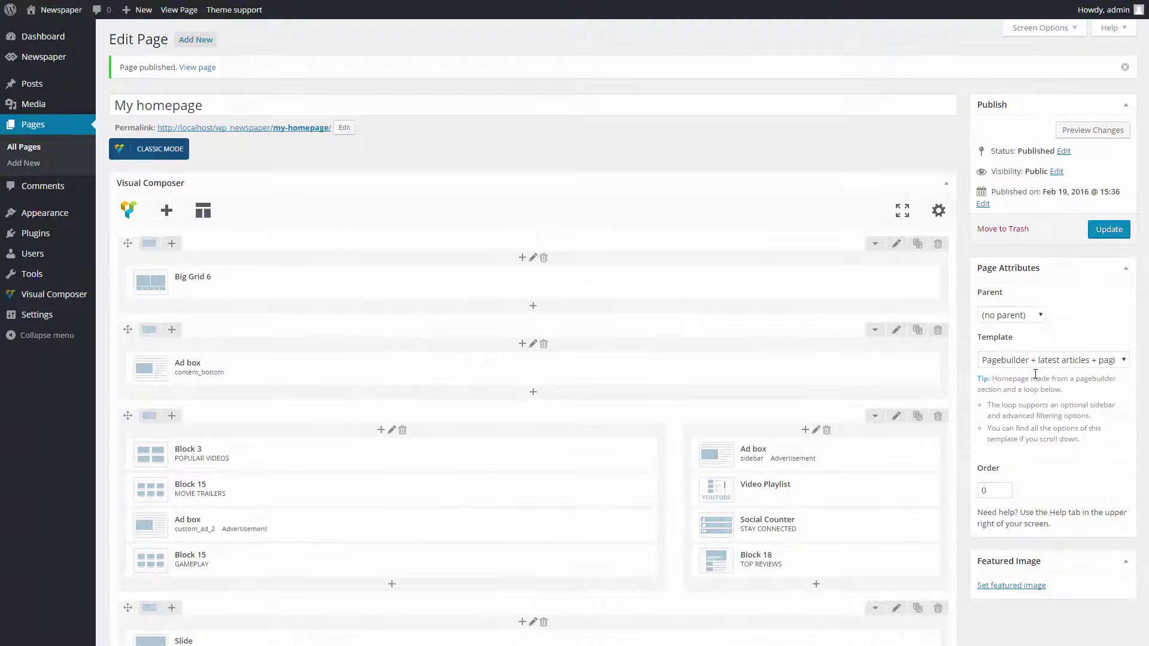
left_click(1110, 231)
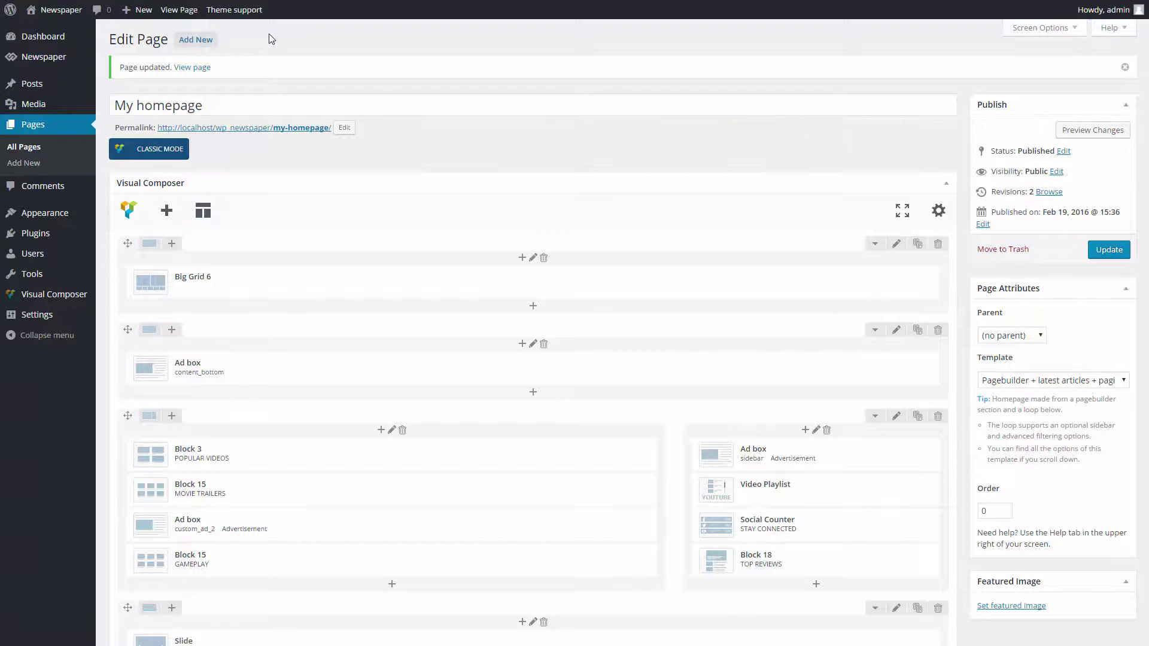
- View the published 'My homepage' on the live site down to the My new block slider
left_click(179, 9)
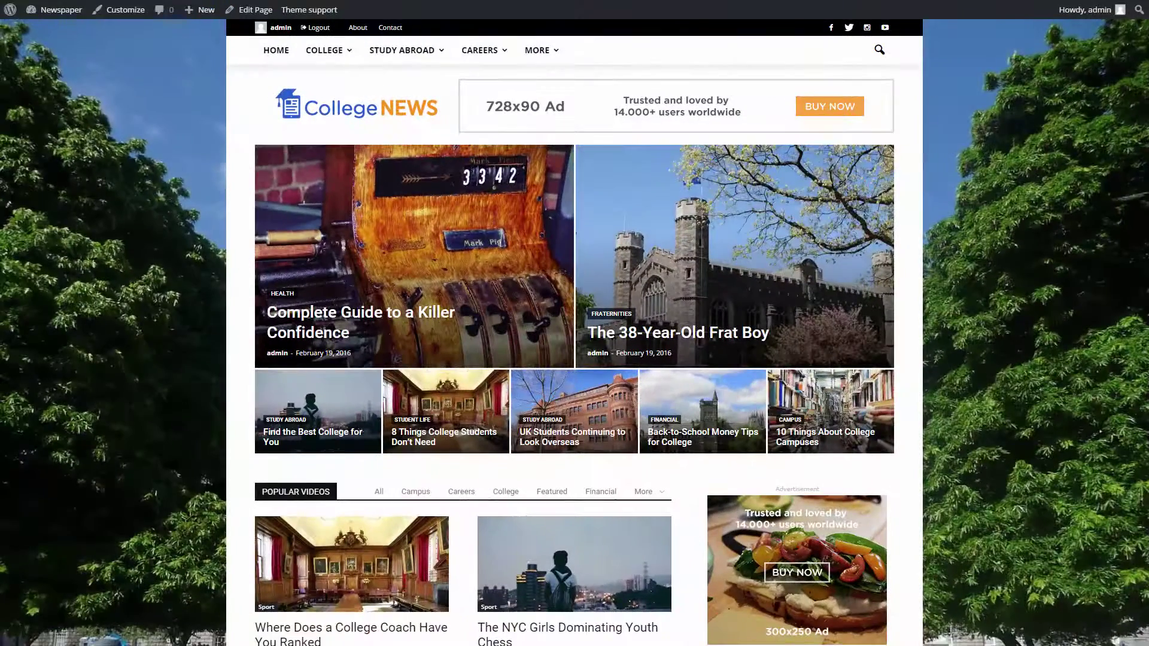
scroll(574, 332, "down", 10)
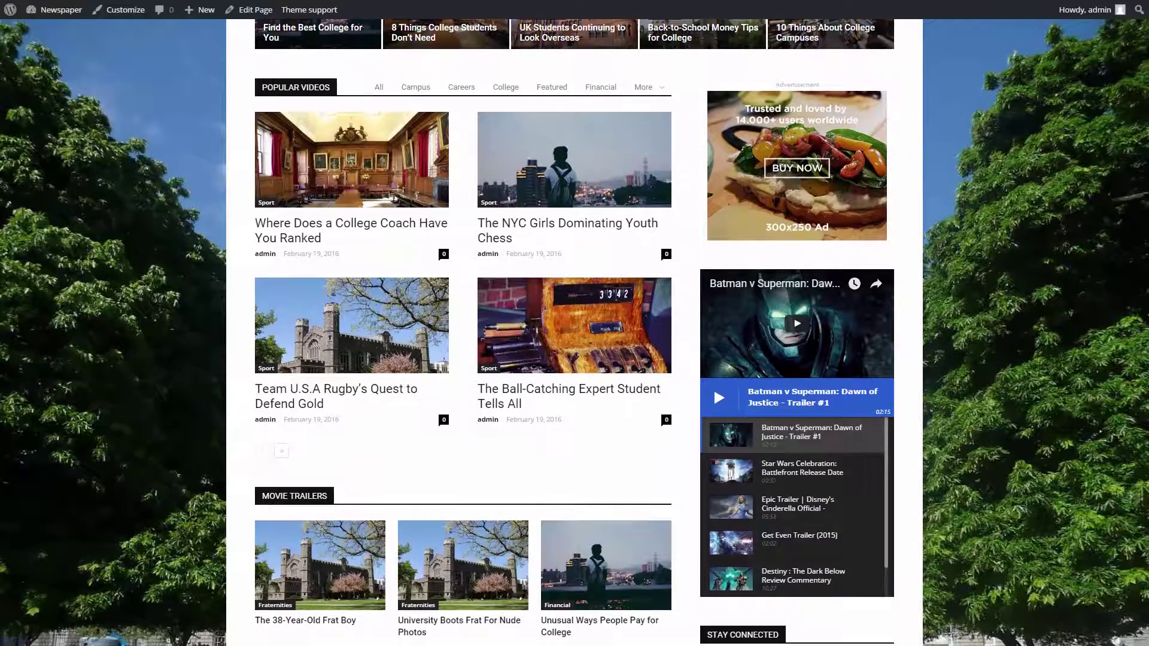
scroll(574, 332, "down", 8)
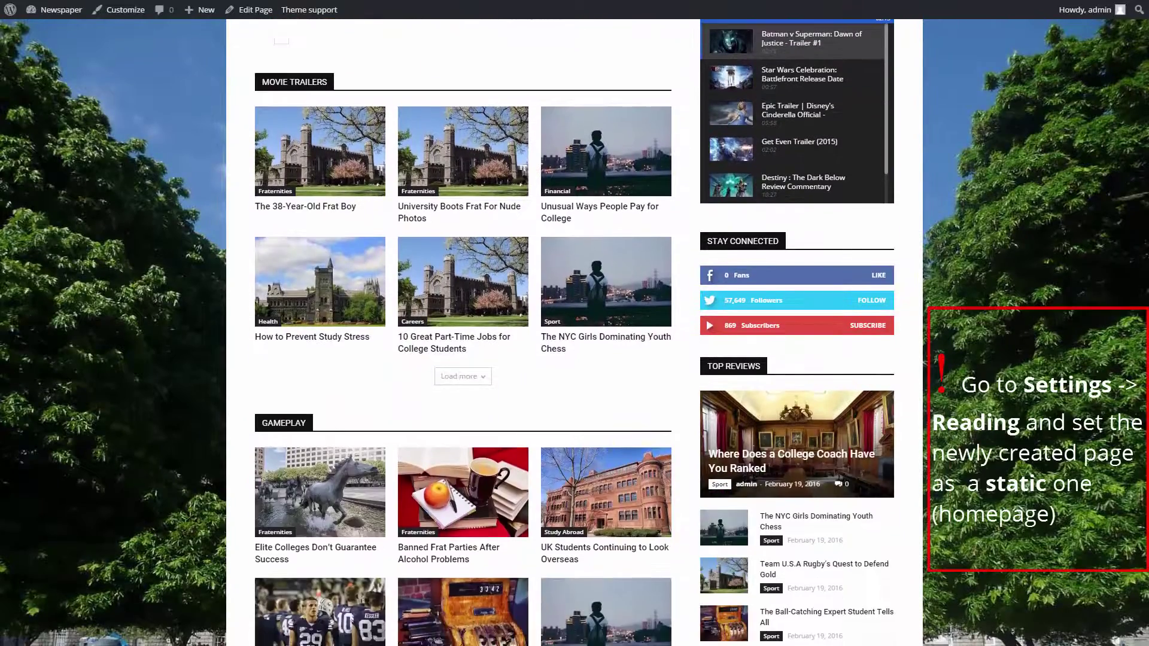
scroll(575, 332, "down", 6)
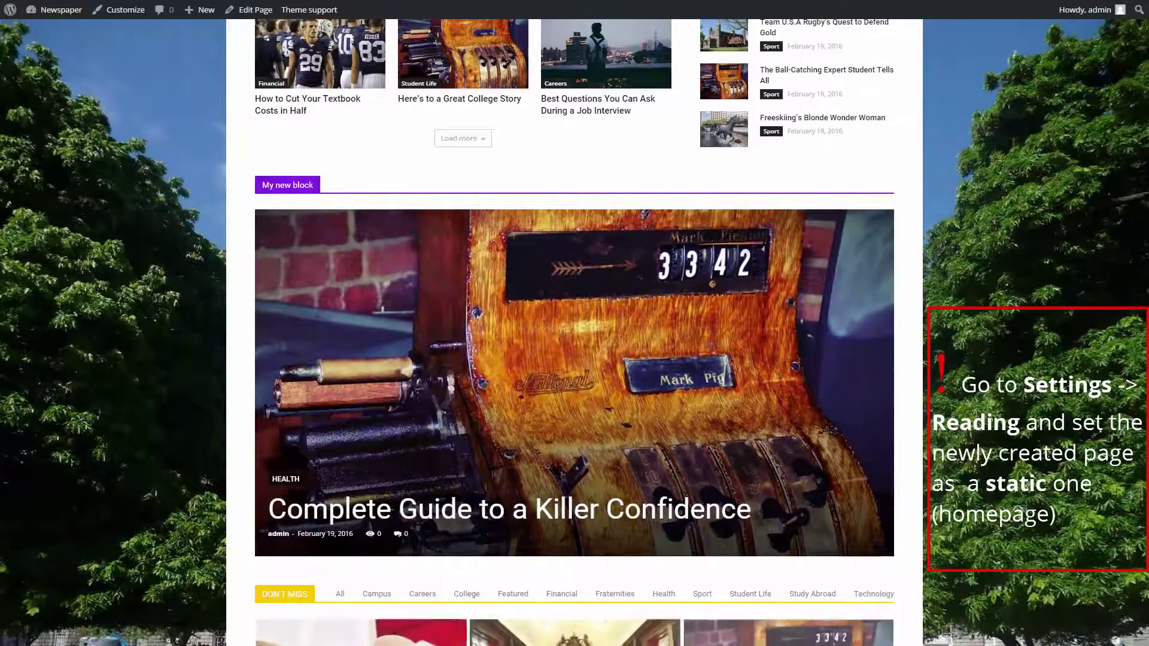